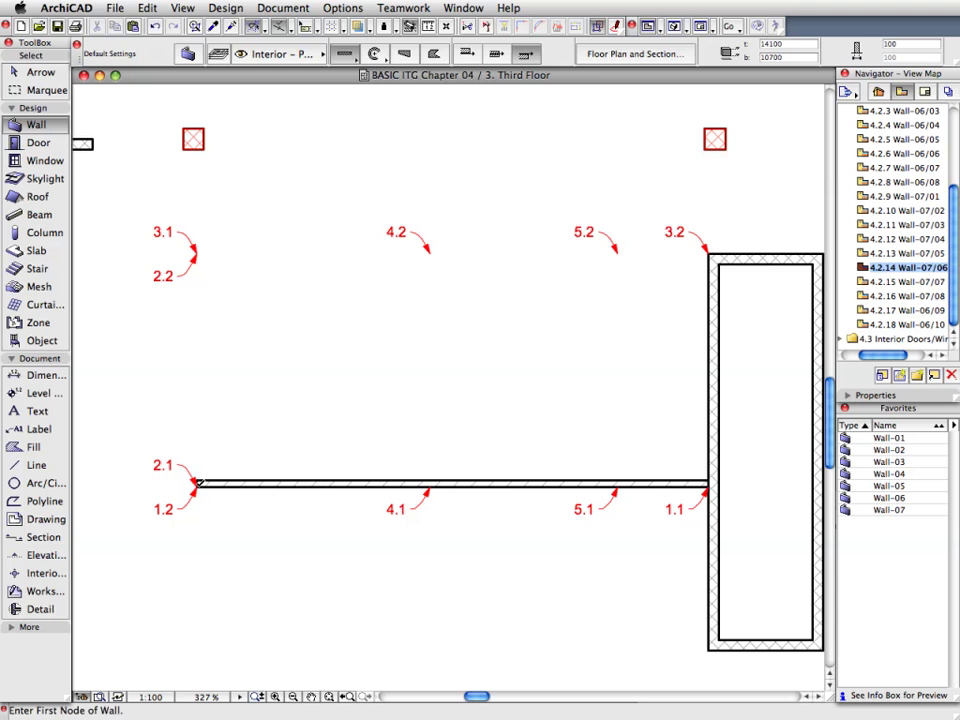
Finish the room walls at markers 2.2 and 3.2, then add partitions 4.1–4.2 and 5.1–5.2.
click(199, 254)
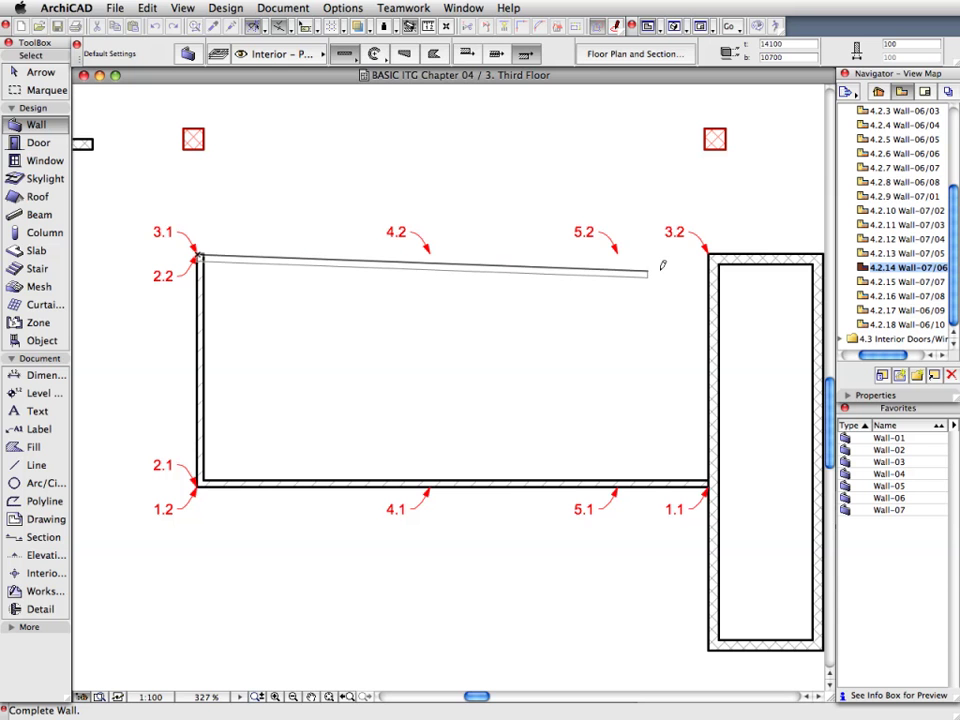
click(708, 256)
click(433, 485)
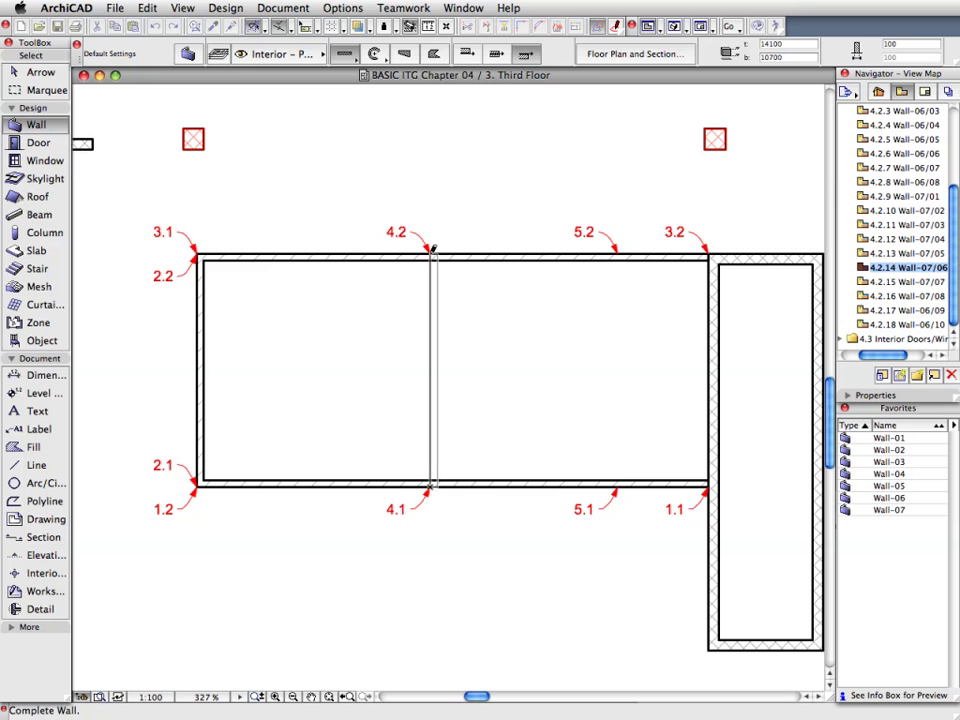
click(433, 256)
click(617, 486)
click(617, 254)
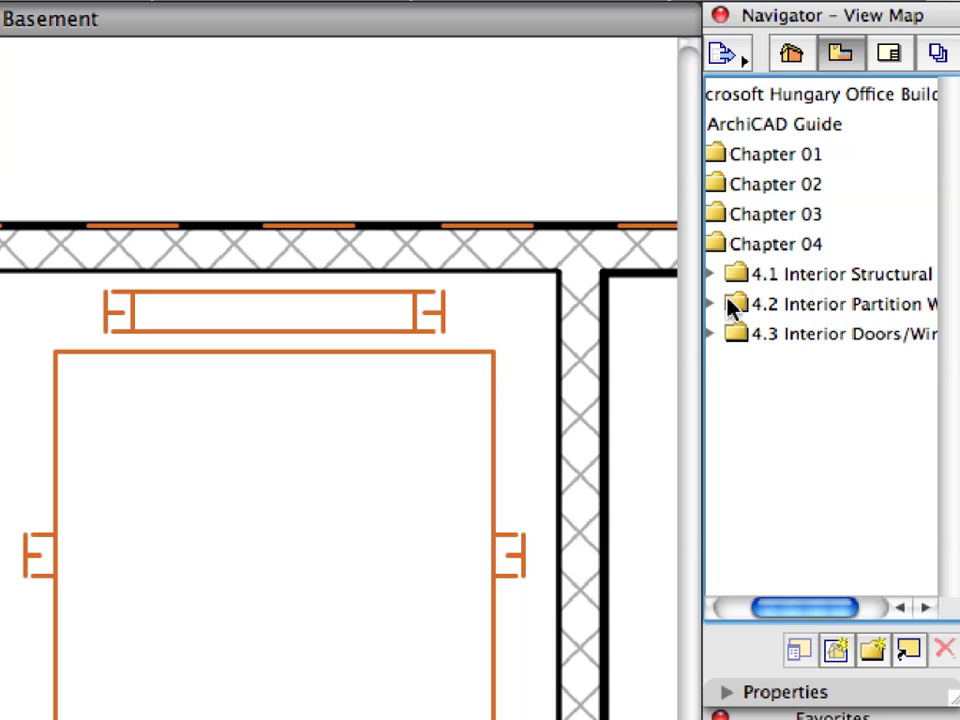
Open view 4.2.1 Wall-06/01 and set the Wall tool to the Wall-06 favourite with straight geometry.
click(731, 304)
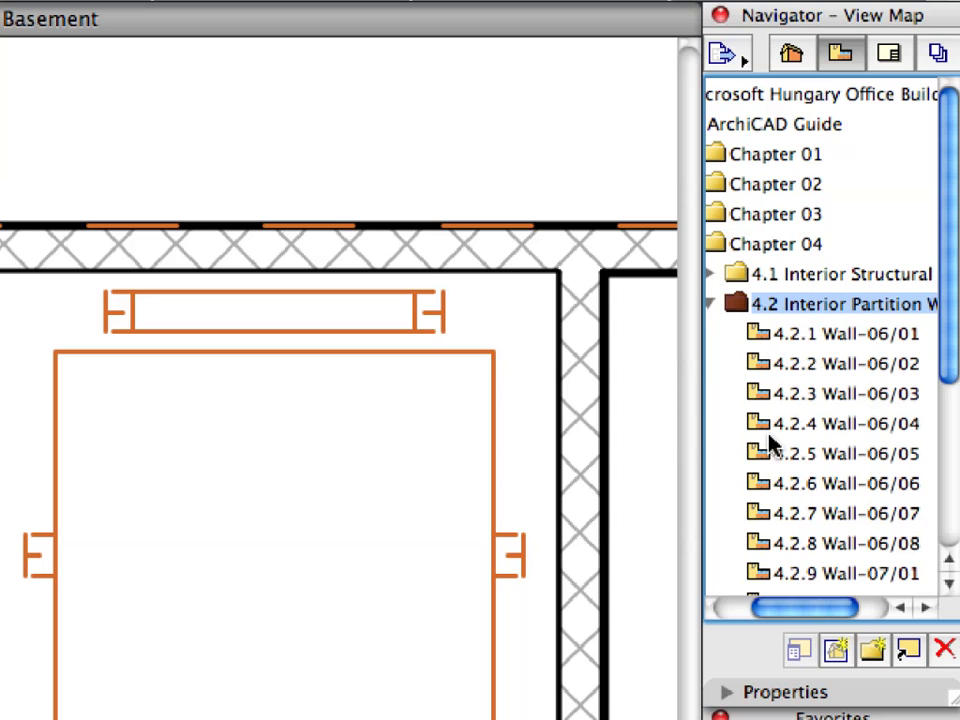
double_click(774, 338)
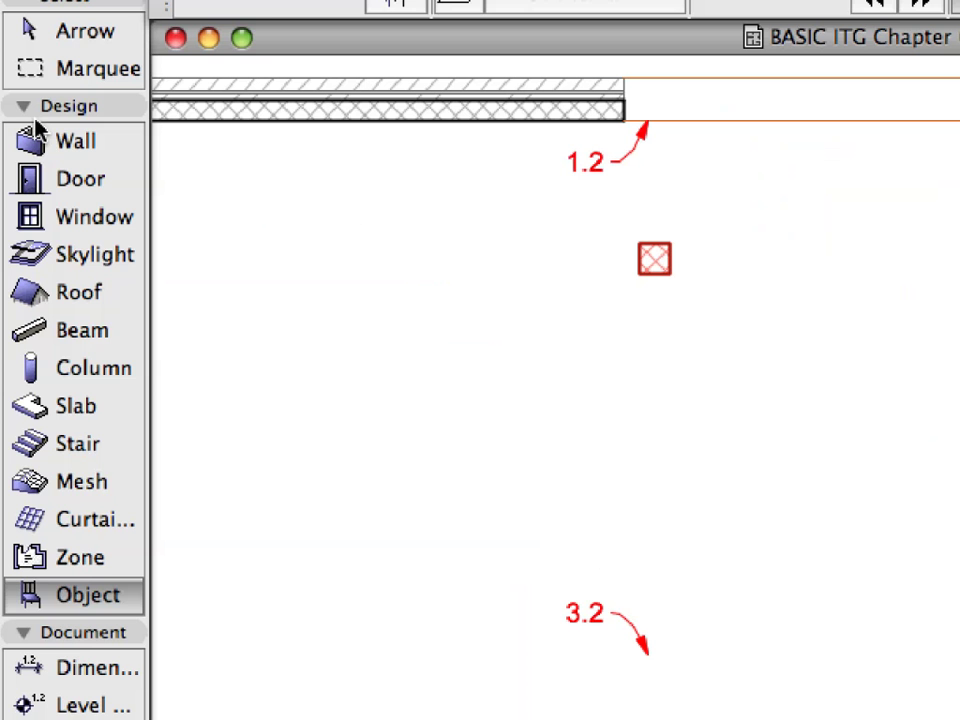
click(120, 150)
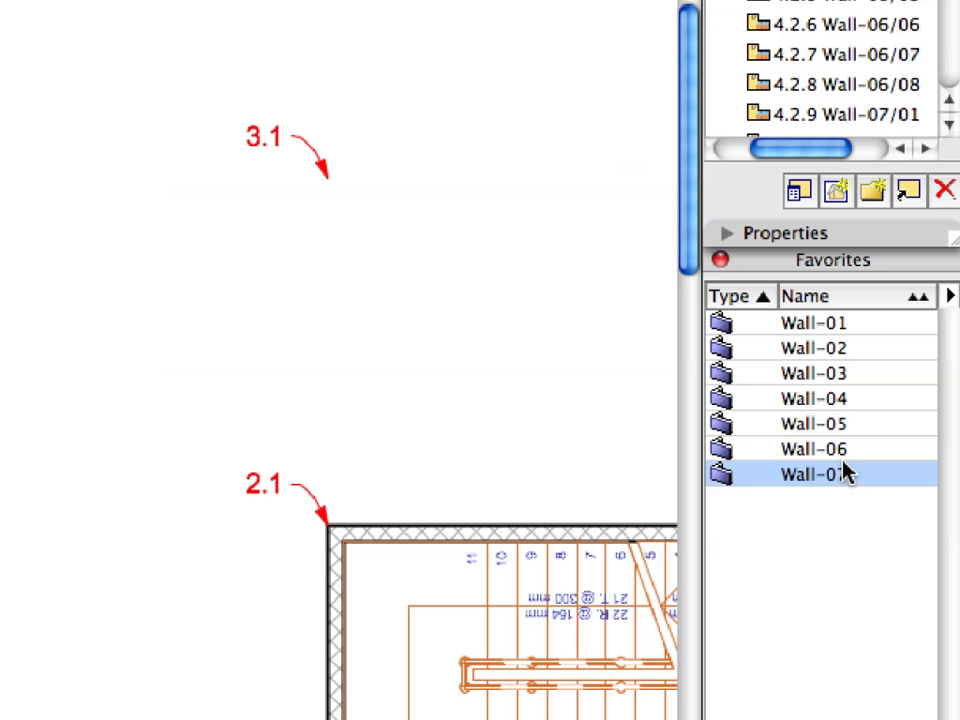
click(853, 455)
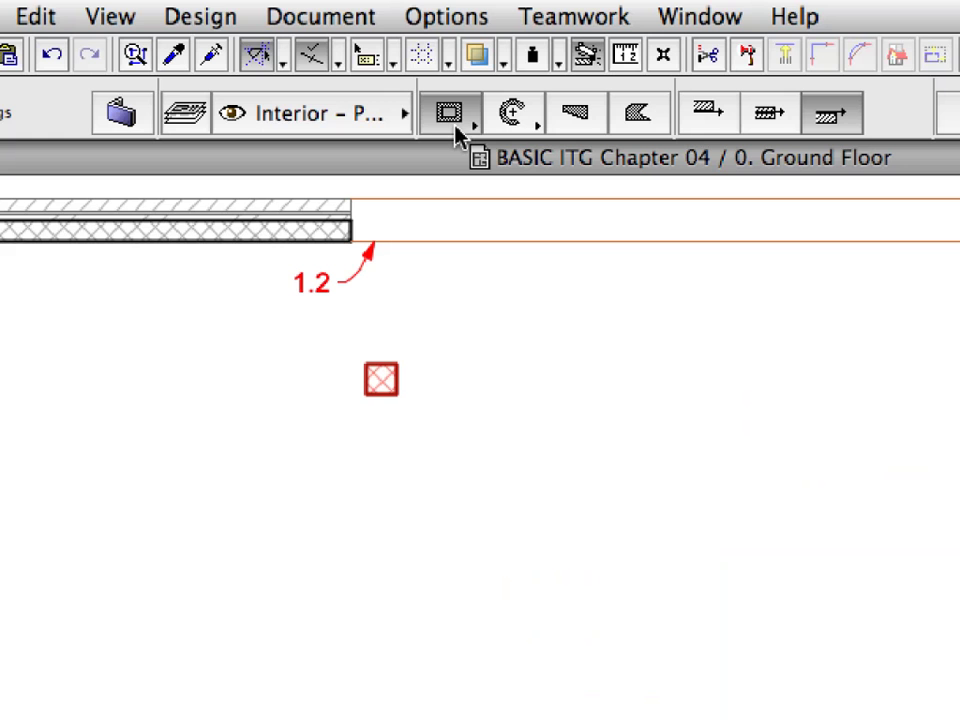
click(458, 133)
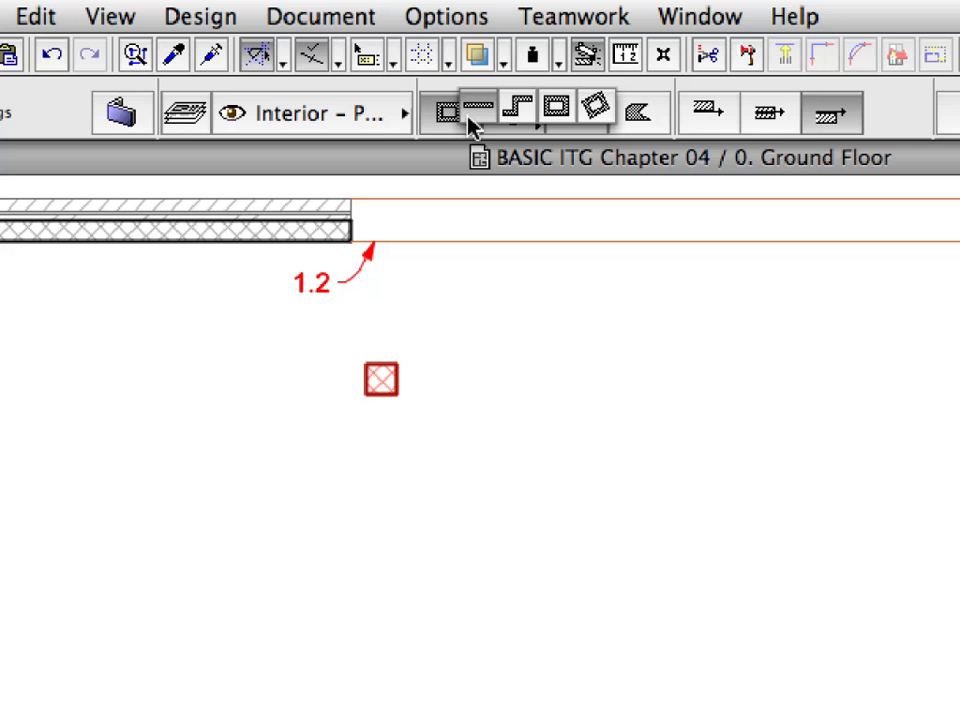
click(470, 117)
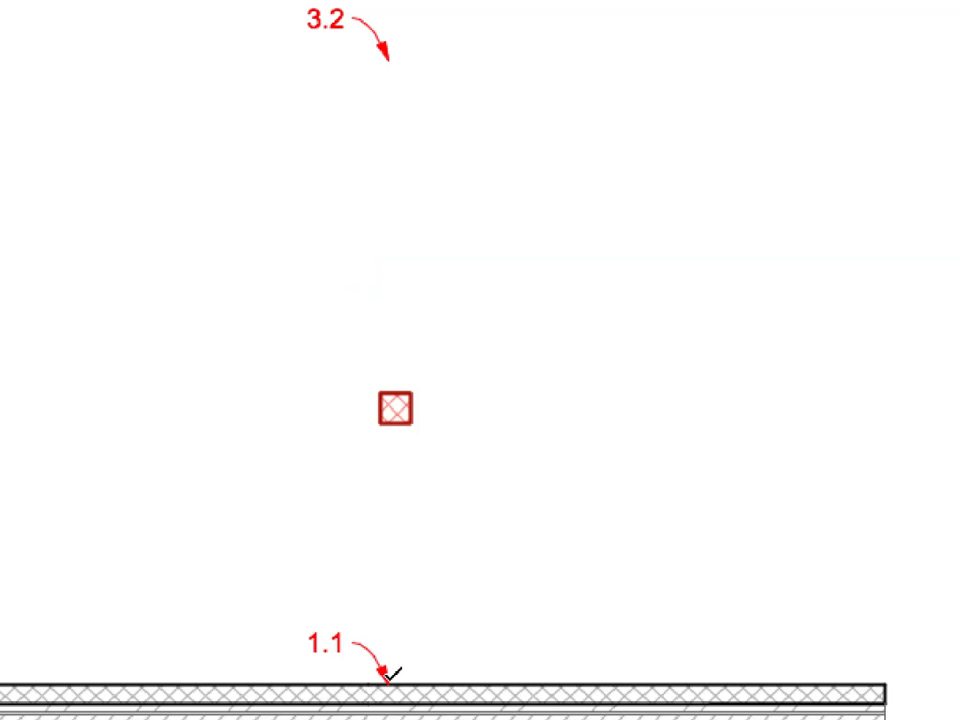
Draw Wall-06 partitions along markers 1.1–1.2, 2.1–2.2 and 3.1–3.2.
click(389, 683)
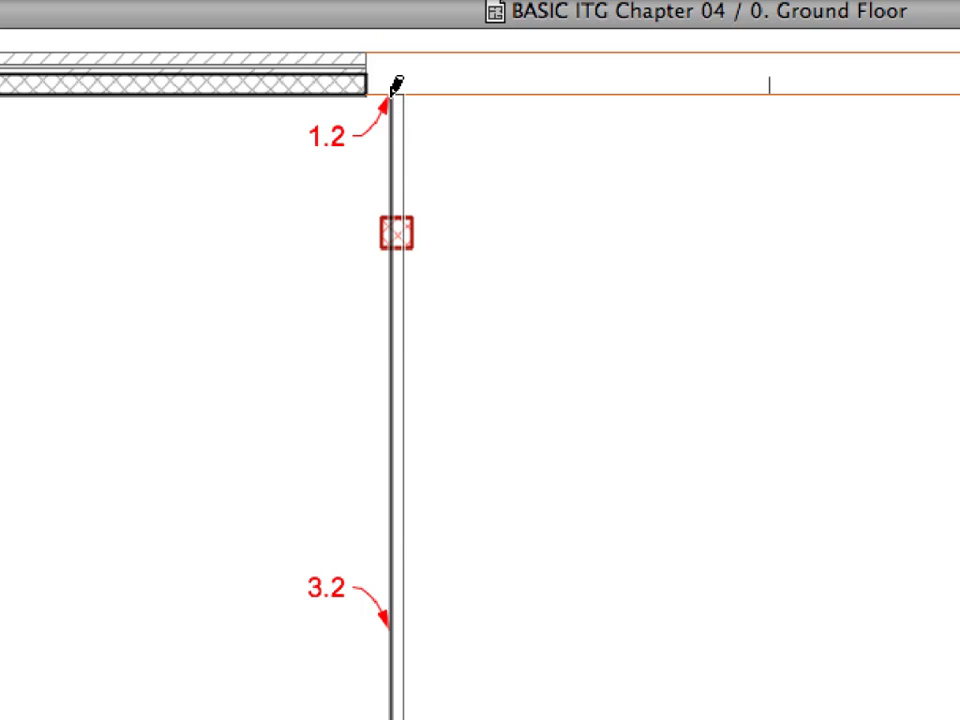
click(393, 92)
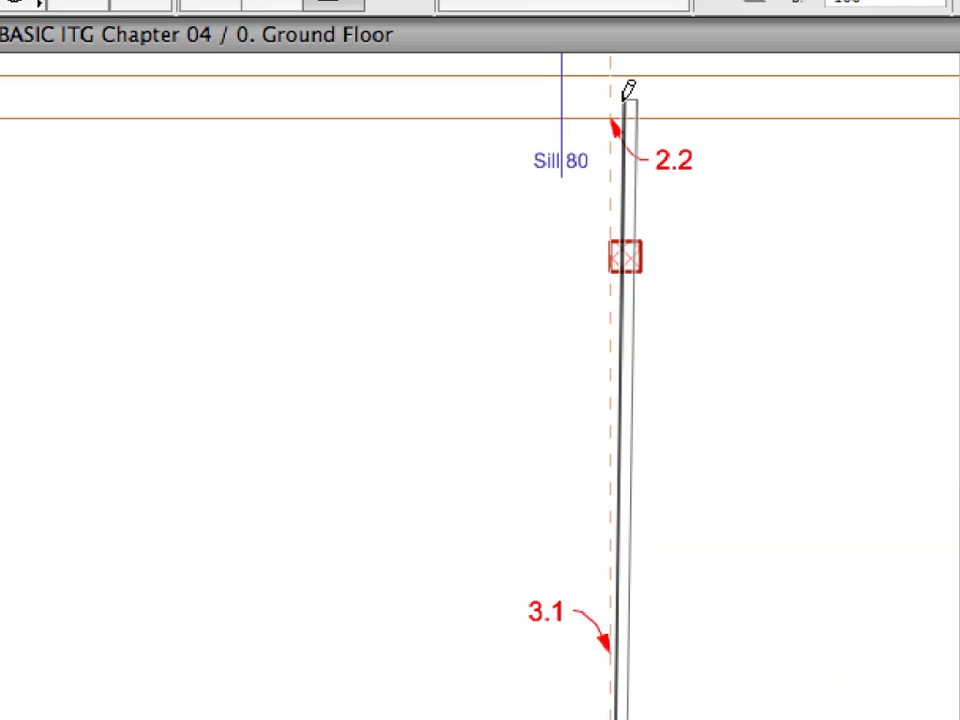
click(616, 117)
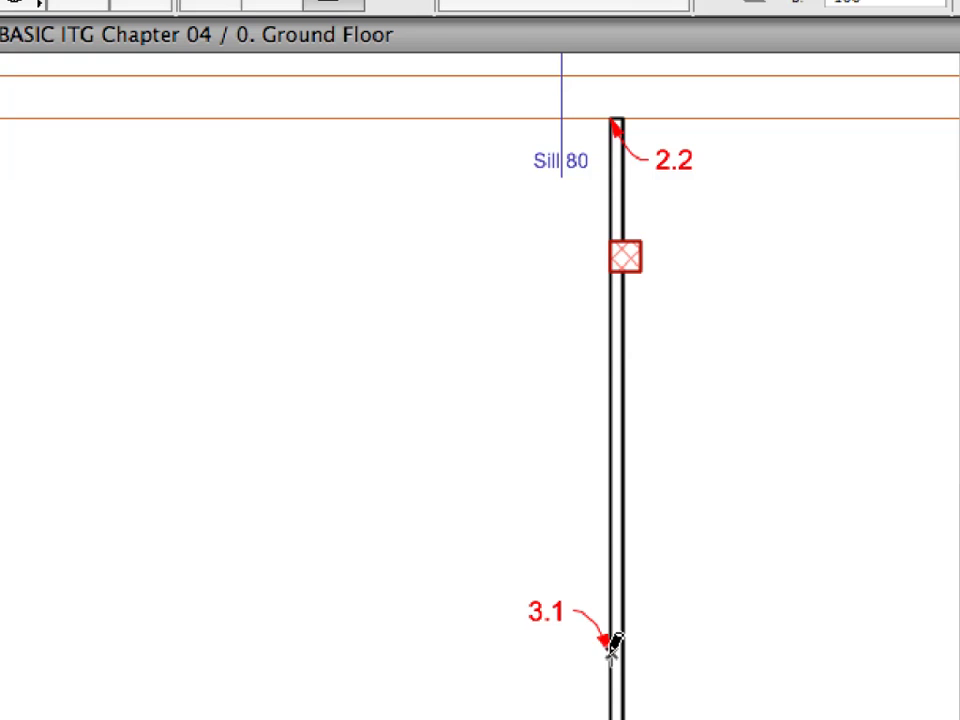
click(612, 646)
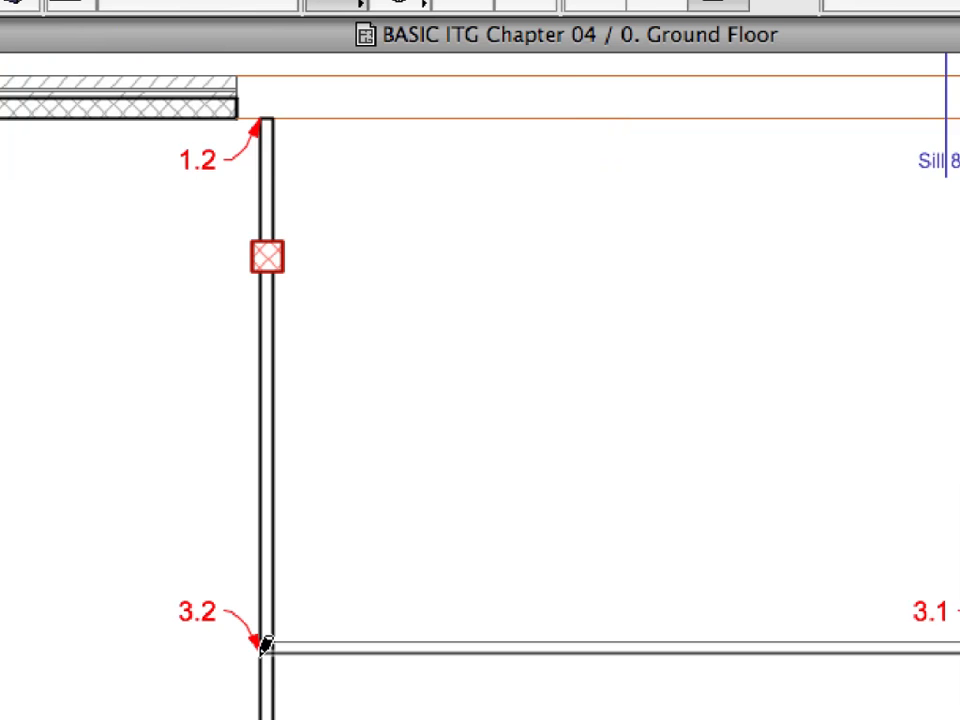
click(265, 645)
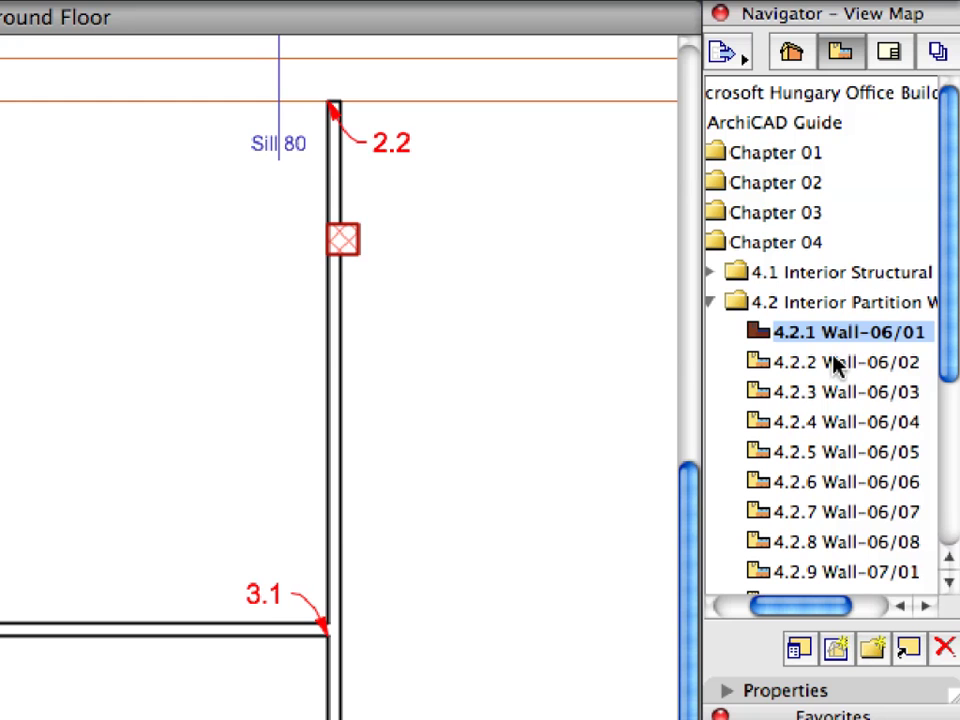
Open view 4.2.2 Wall-06/02 and draw the partition from marker 4.1 to 4.2.
click(890, 241)
double_click(757, 366)
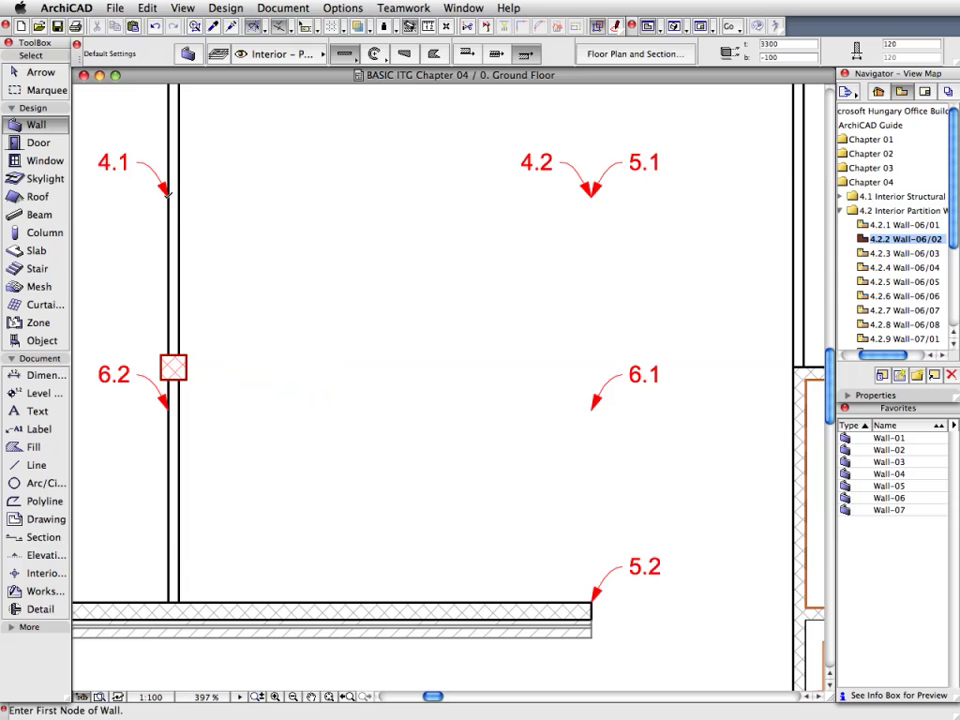
click(169, 197)
click(591, 199)
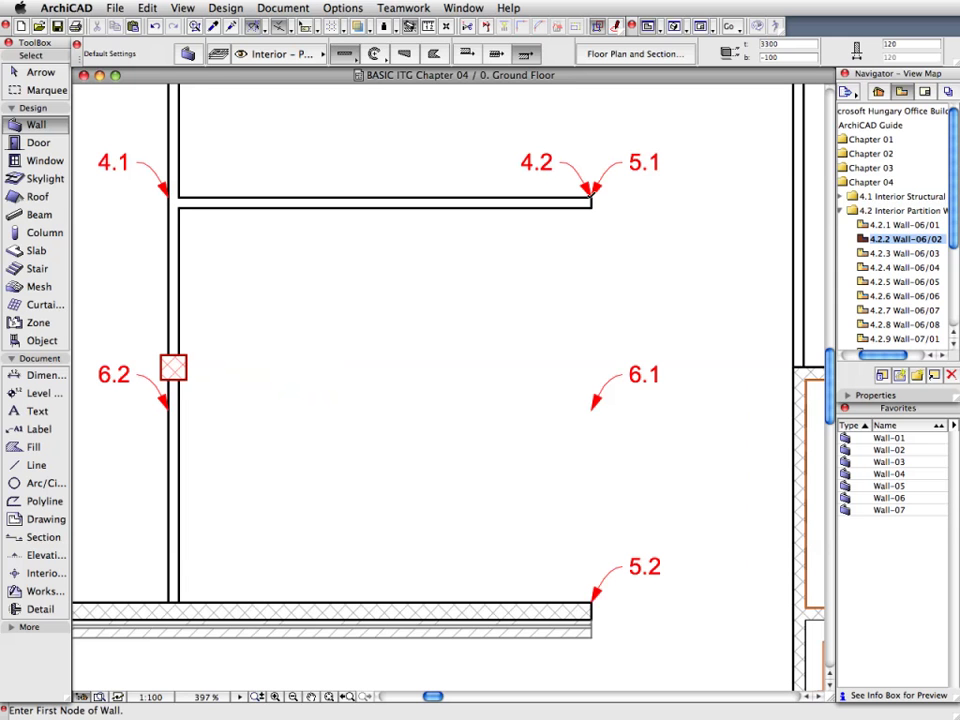
Draw partitions 5.1–5.2 and 6.1–6.2, then switch to view 4.2.3 Wall-06/03.
click(591, 199)
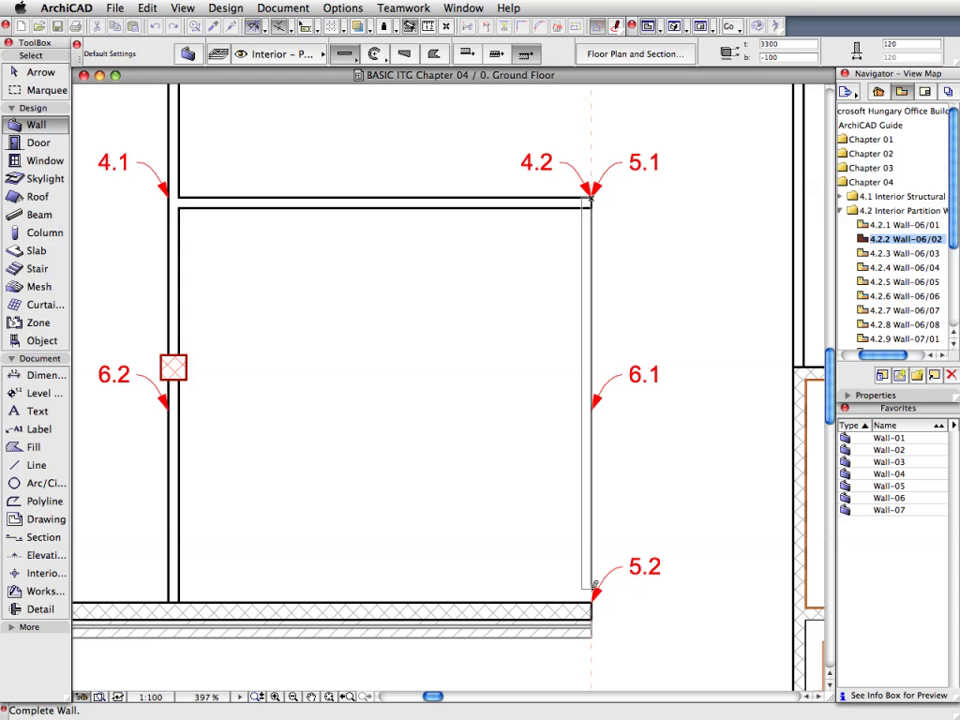
click(592, 594)
click(591, 408)
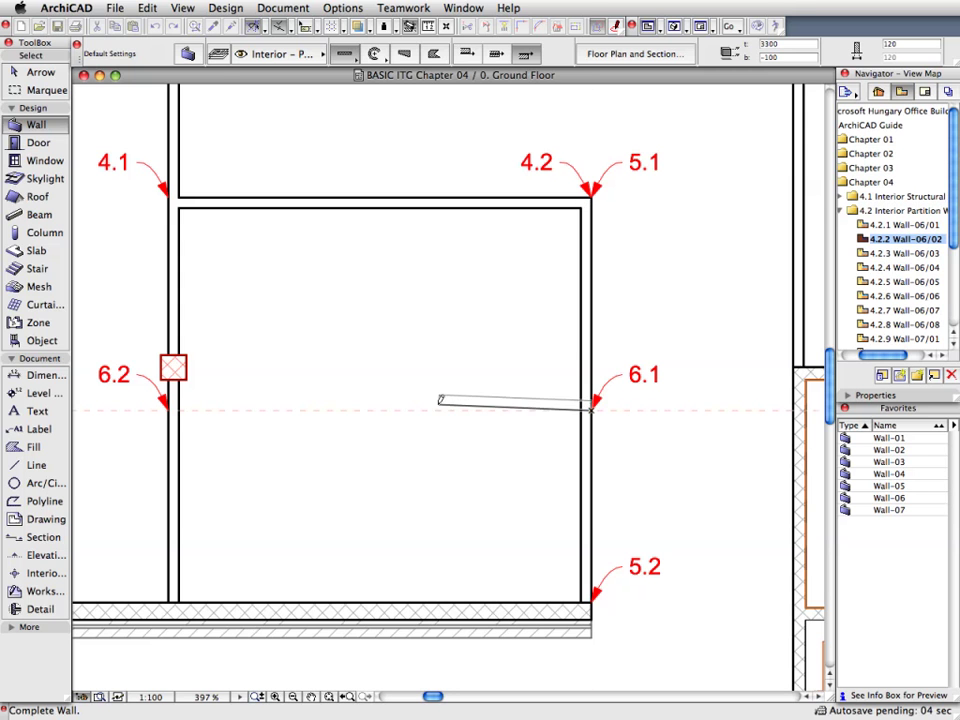
click(170, 408)
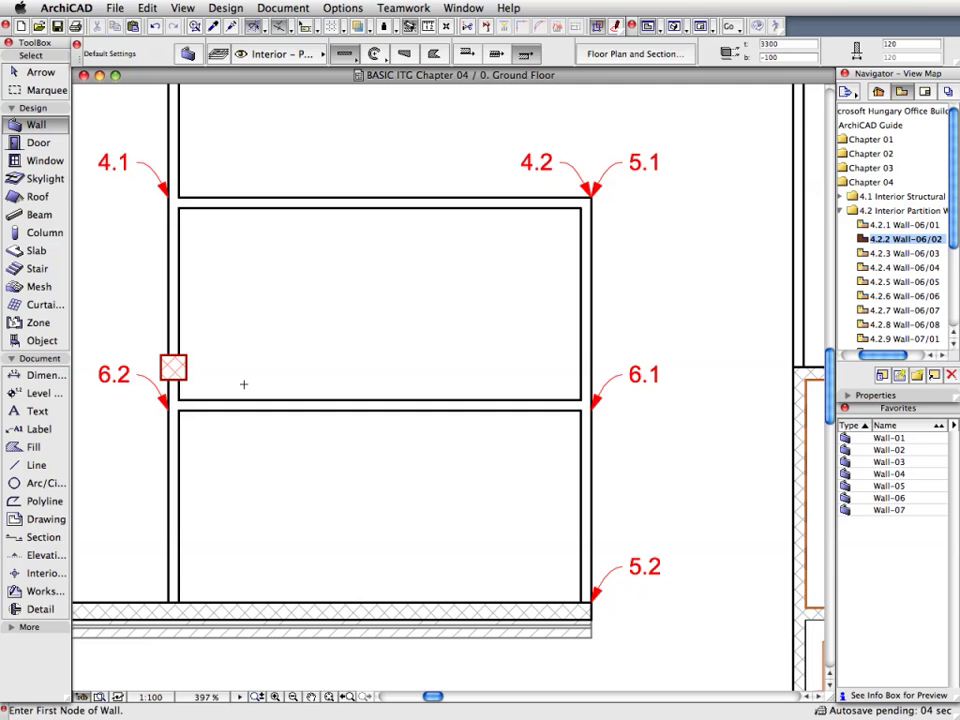
click(866, 256)
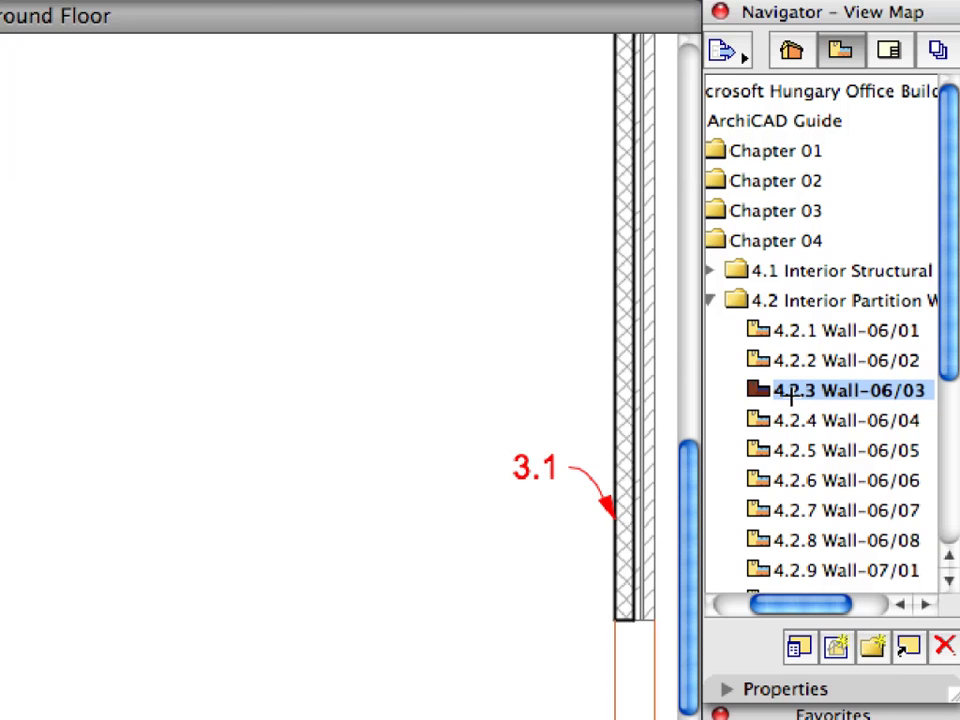
Draw partitions from marker 1.1 to 2.1 and from 2.1 to 2.2.
click(794, 577)
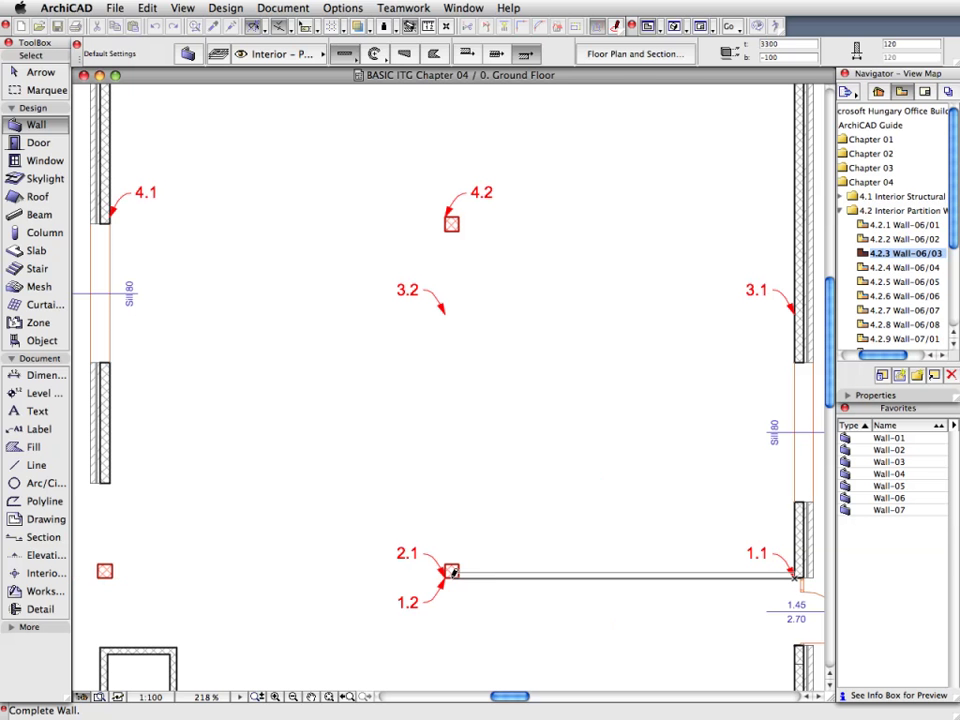
click(452, 572)
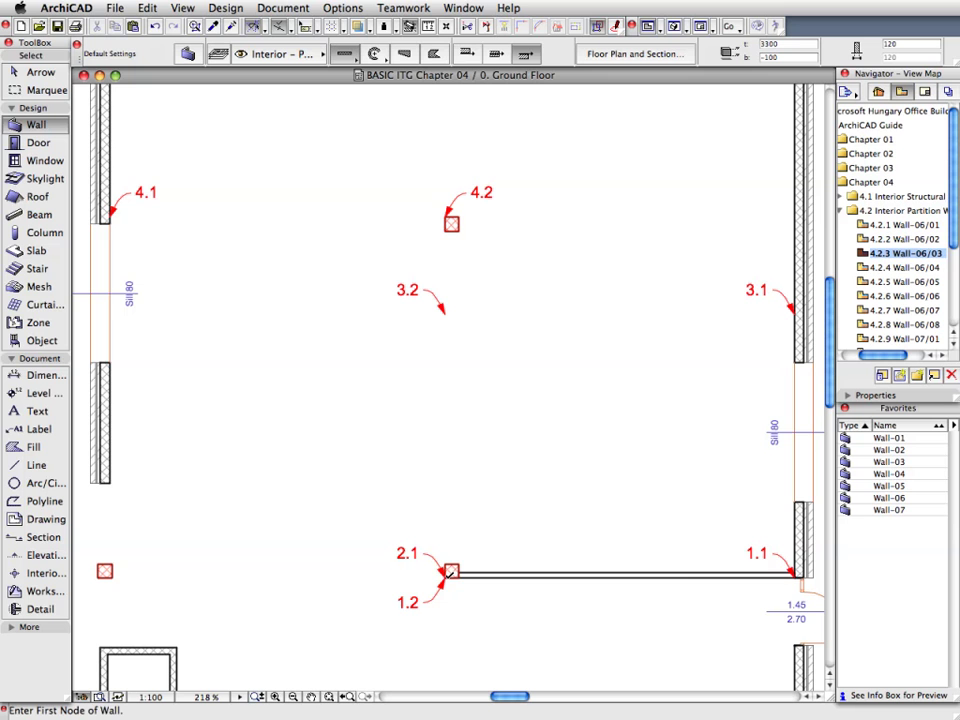
click(448, 572)
scroll(448, 572, down, 2)
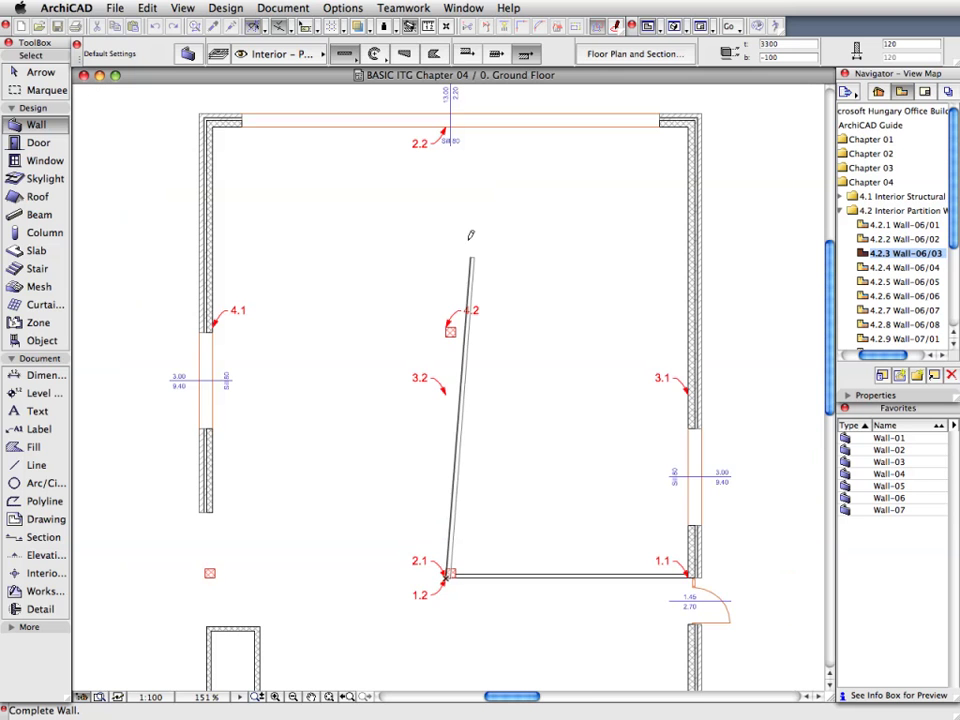
click(447, 128)
Draw partitions 3.1–3.2 and 4.1–4.2, then open view 4.2.8 Wall-06/08.
click(688, 394)
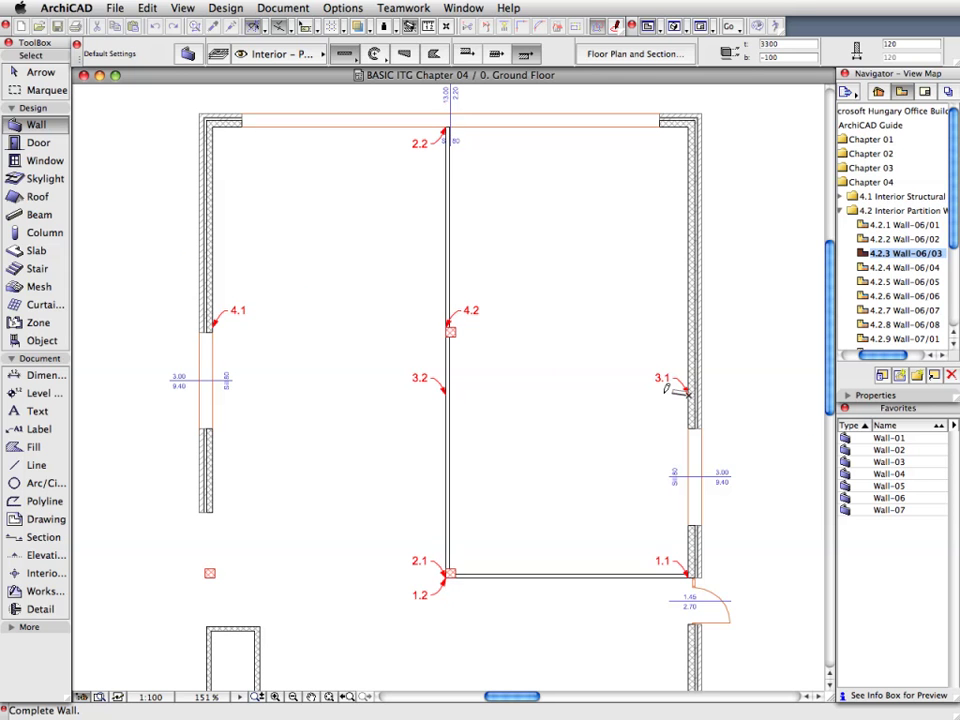
click(447, 391)
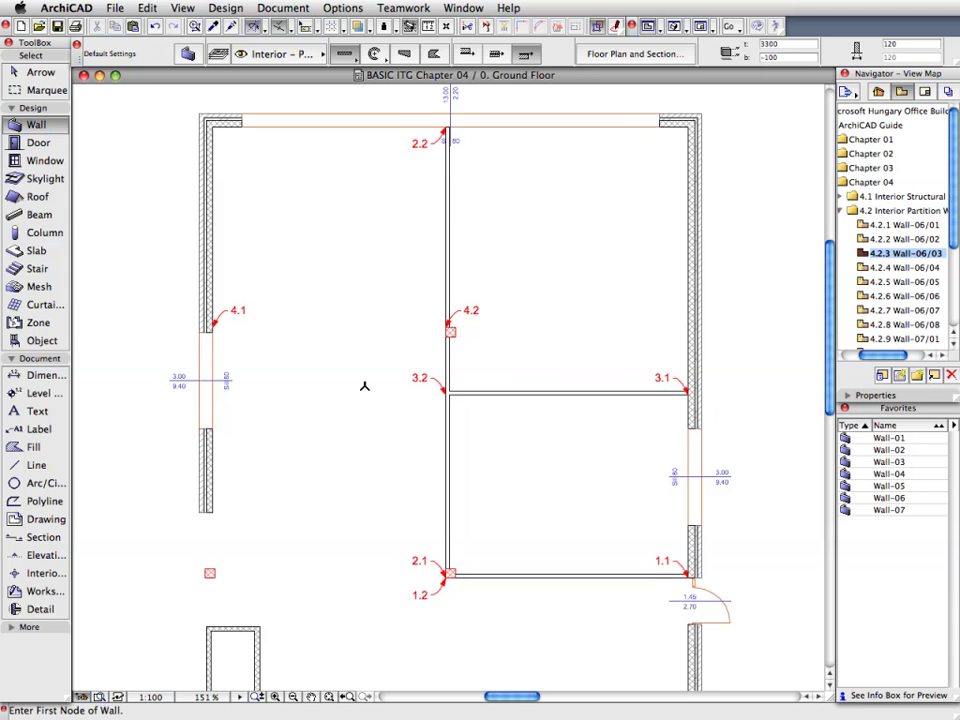
click(214, 323)
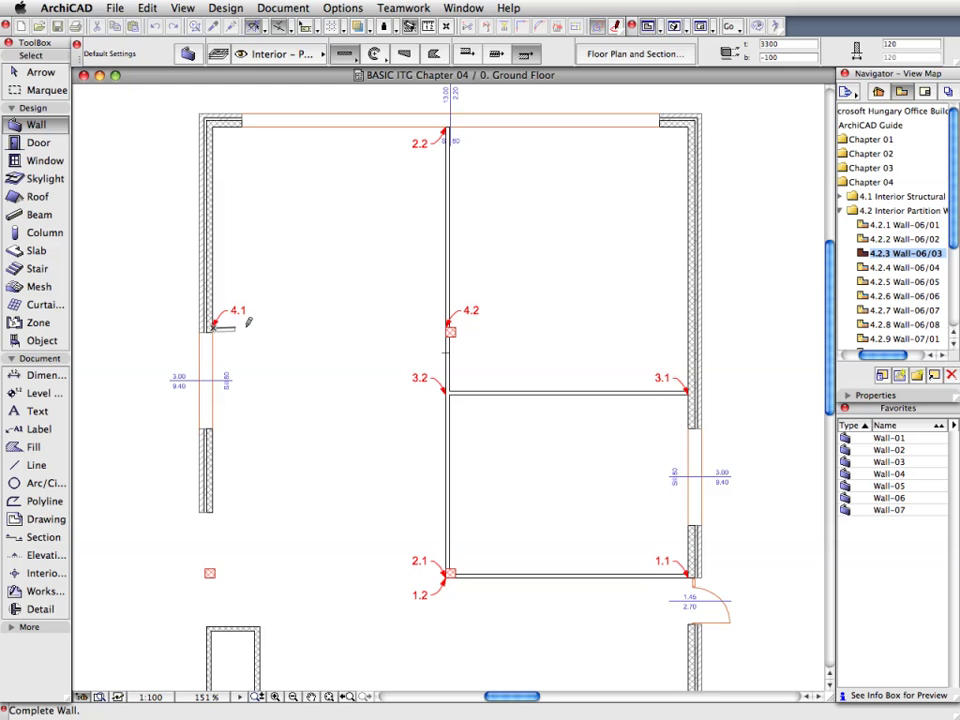
click(446, 323)
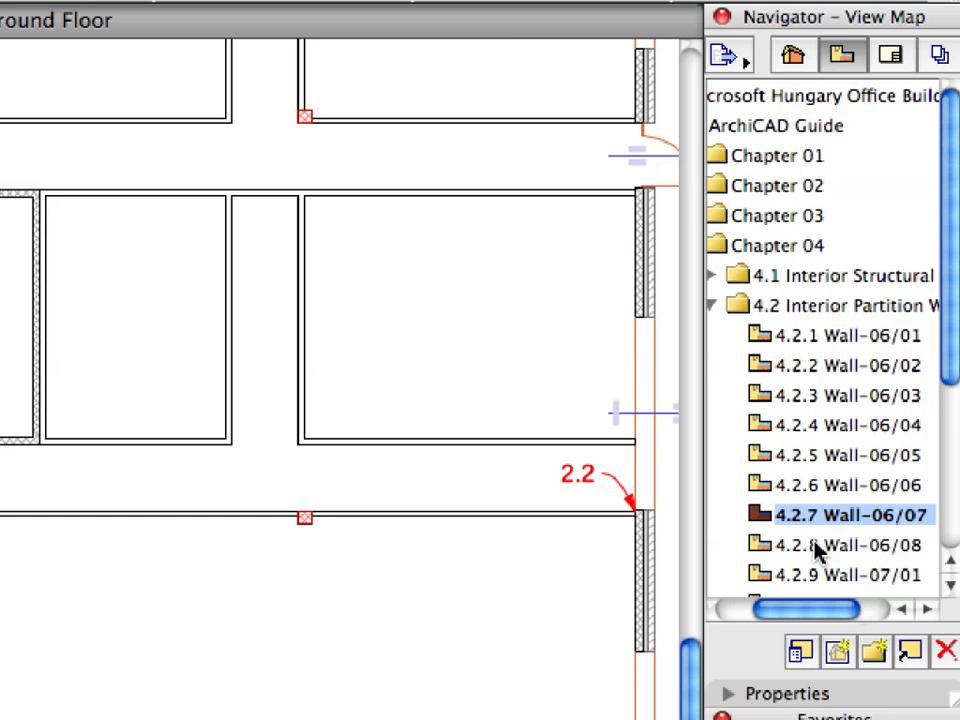
double_click(815, 548)
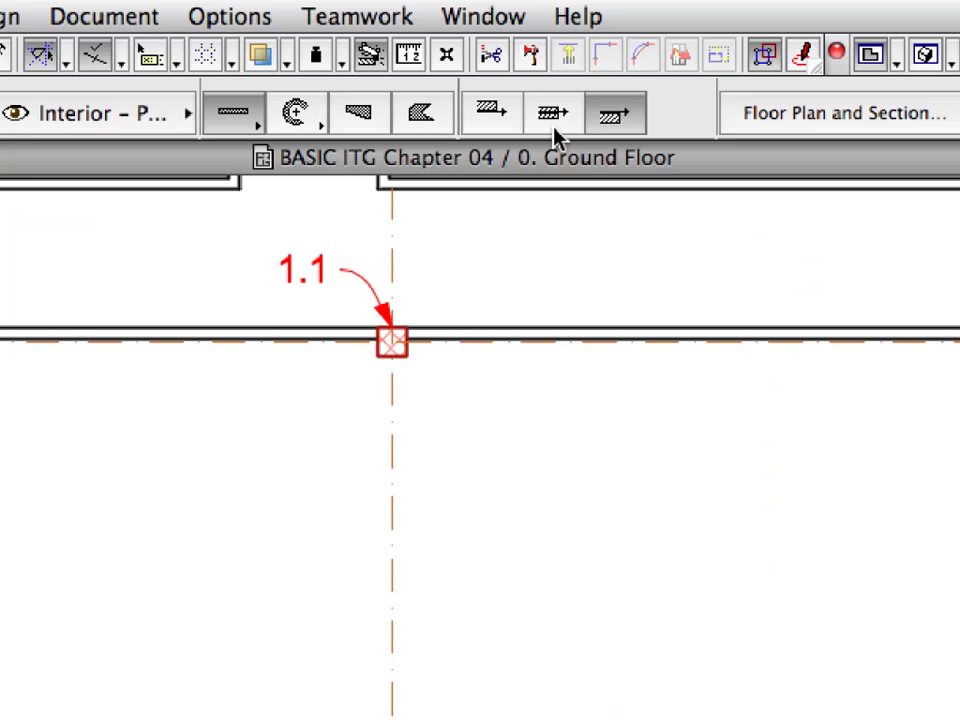
Change the wall reference line and draw the partition from marker 1.1 to point 1.2.
click(554, 128)
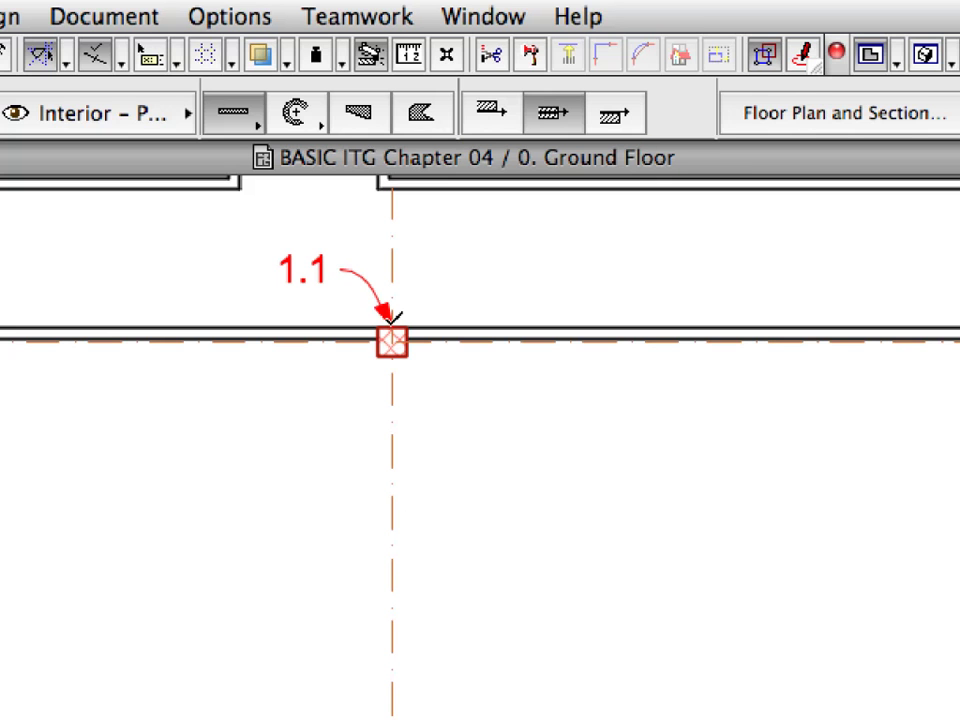
click(392, 330)
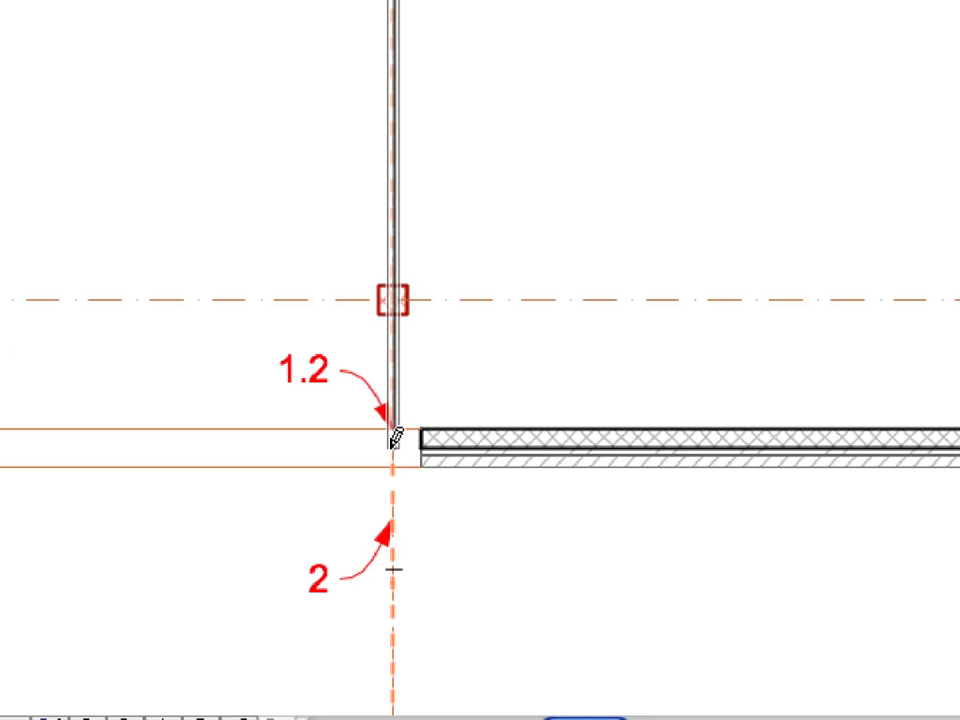
click(393, 427)
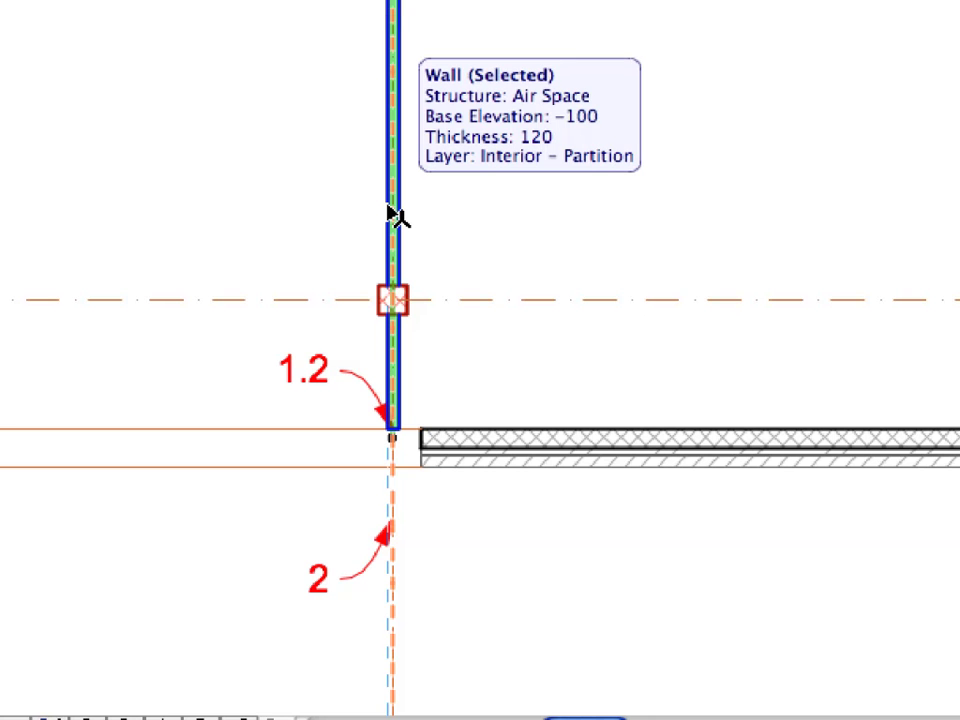
Start a Move > Drag on the selected grid-6 partition wall.
right_click(387, 208)
mouse_move(240, 331)
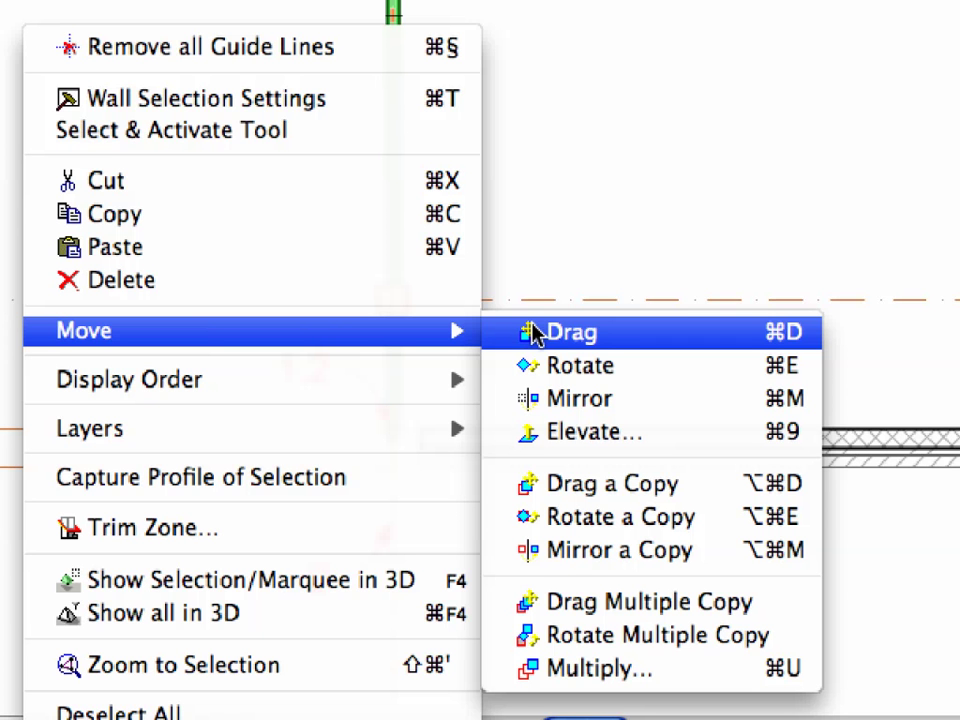
click(537, 333)
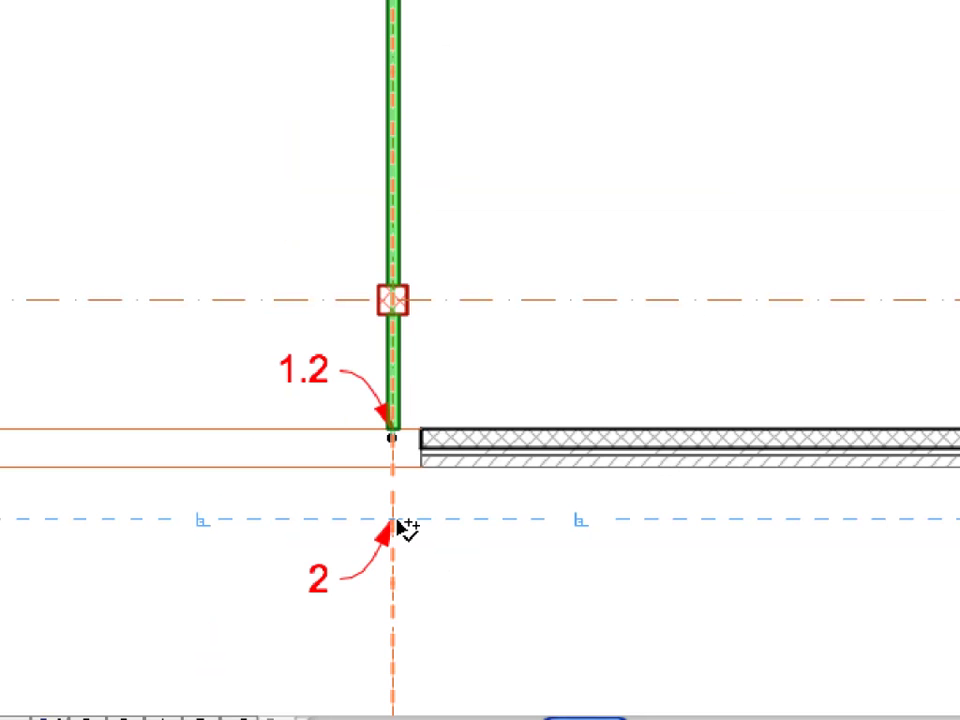
Copy the partition from reference point 2 onto grid lines 5 and 4, then exit and deselect.
click(394, 520)
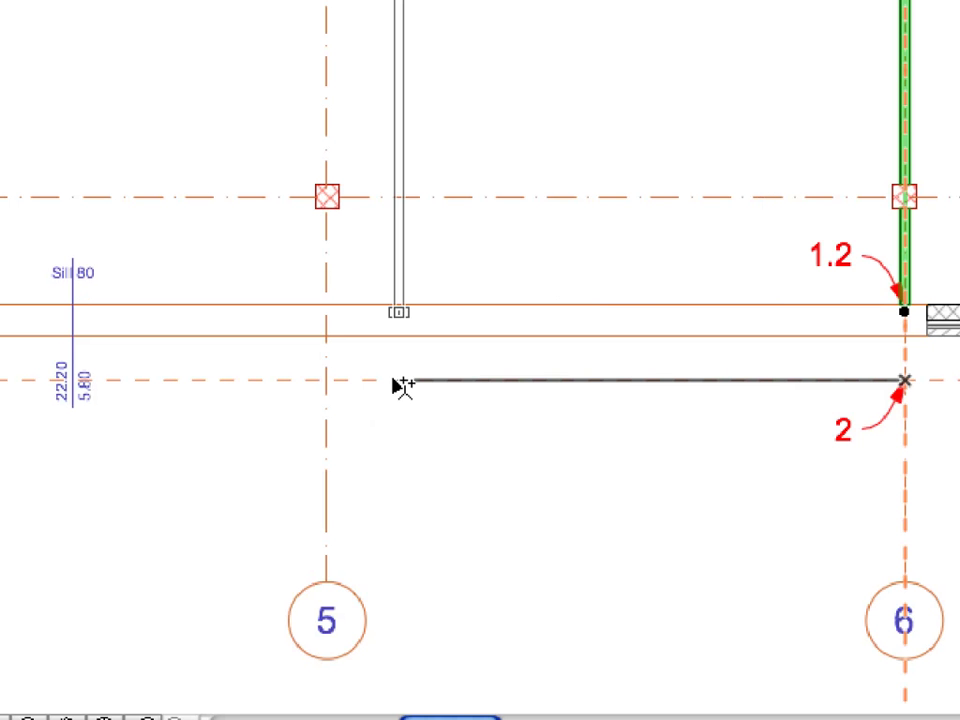
click(331, 383)
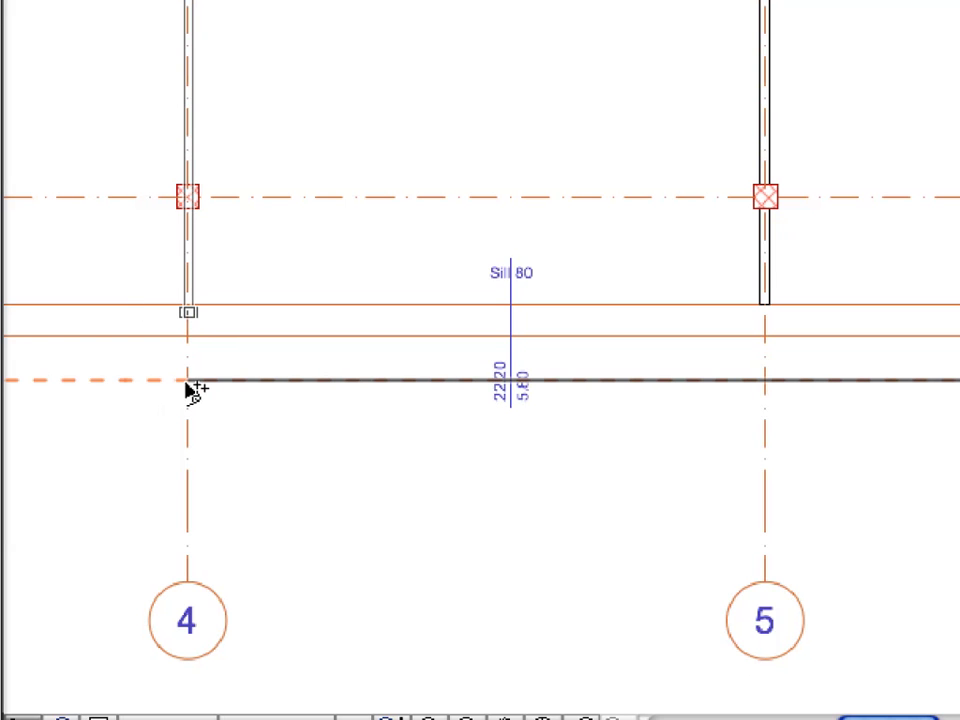
click(188, 389)
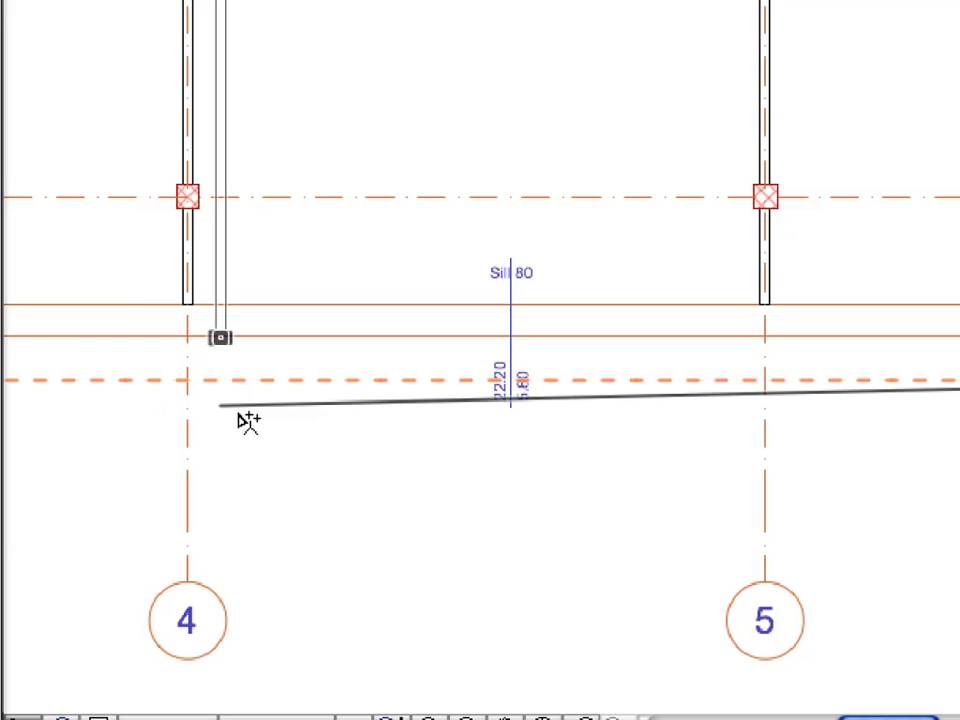
key(Escape)
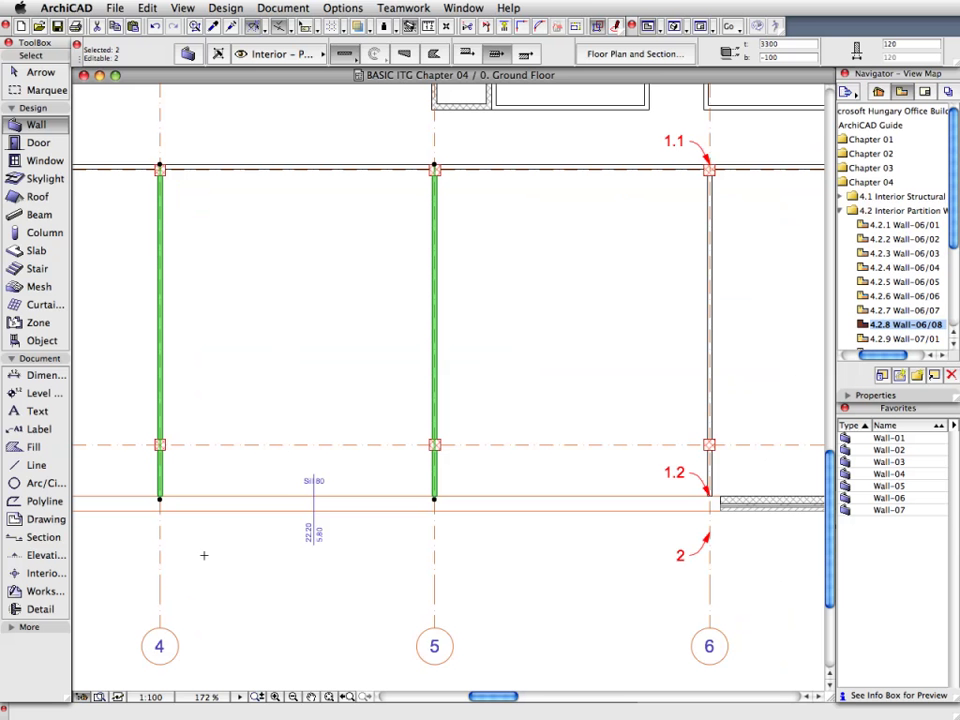
key(Escape)
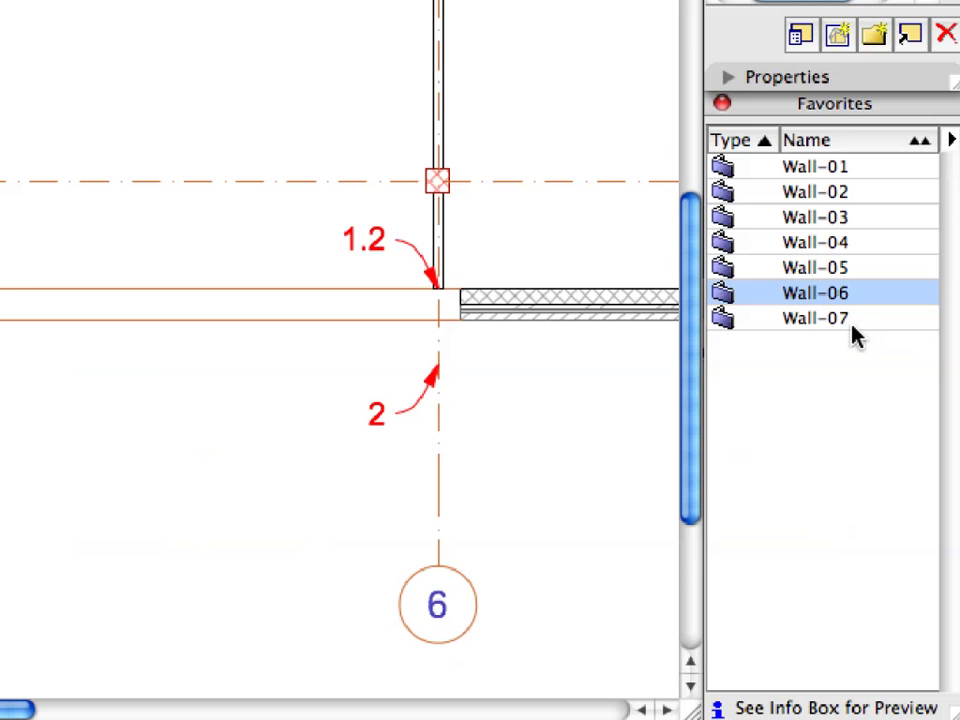
Load the Wall-07 favourite, open view Wall-07/01, and draw the wall 1.1–1.2.
click(905, 512)
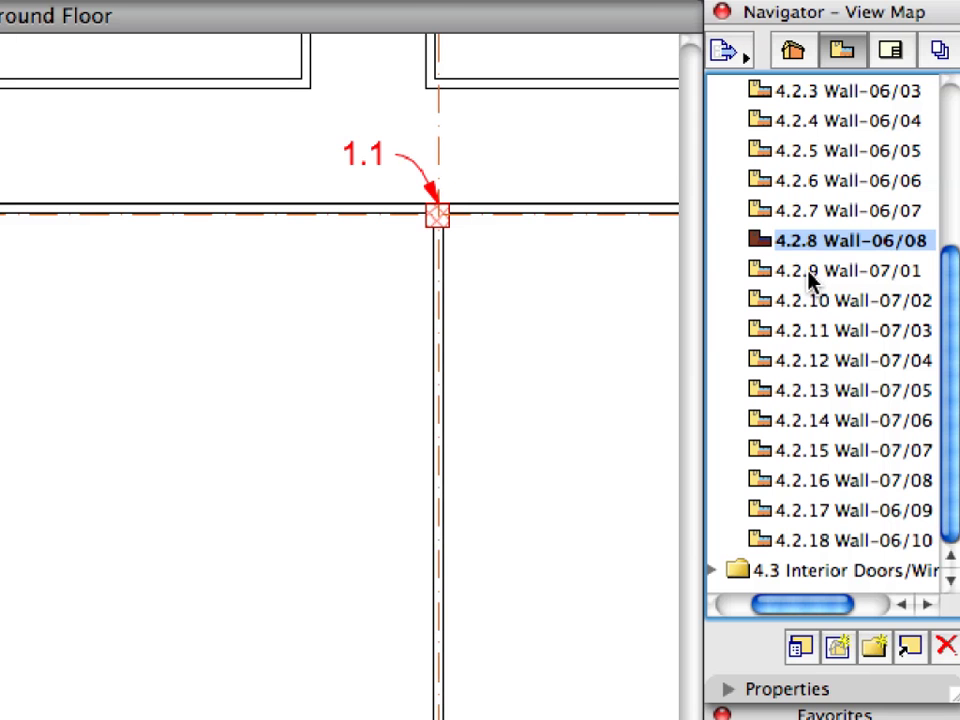
double_click(810, 280)
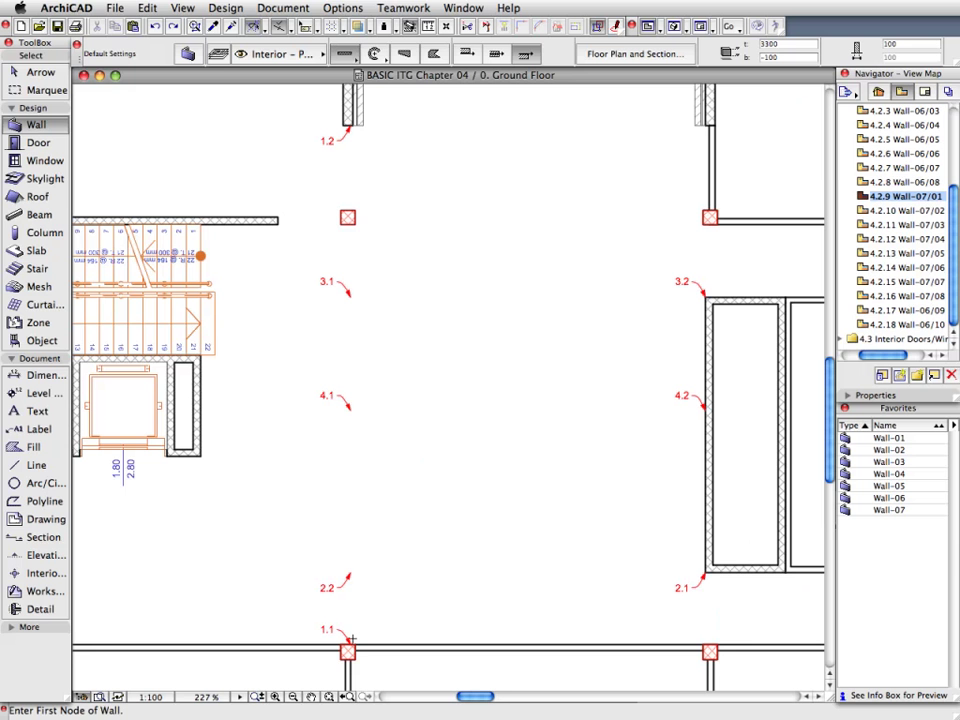
scroll(355, 662, up, 10)
click(318, 562)
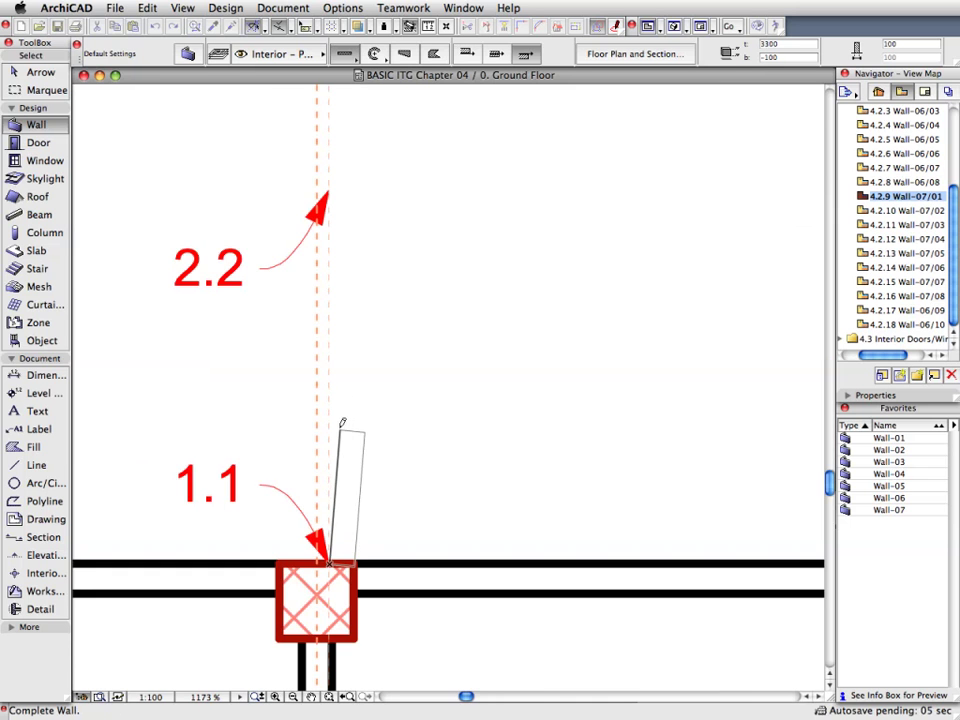
scroll(355, 120, up, 1)
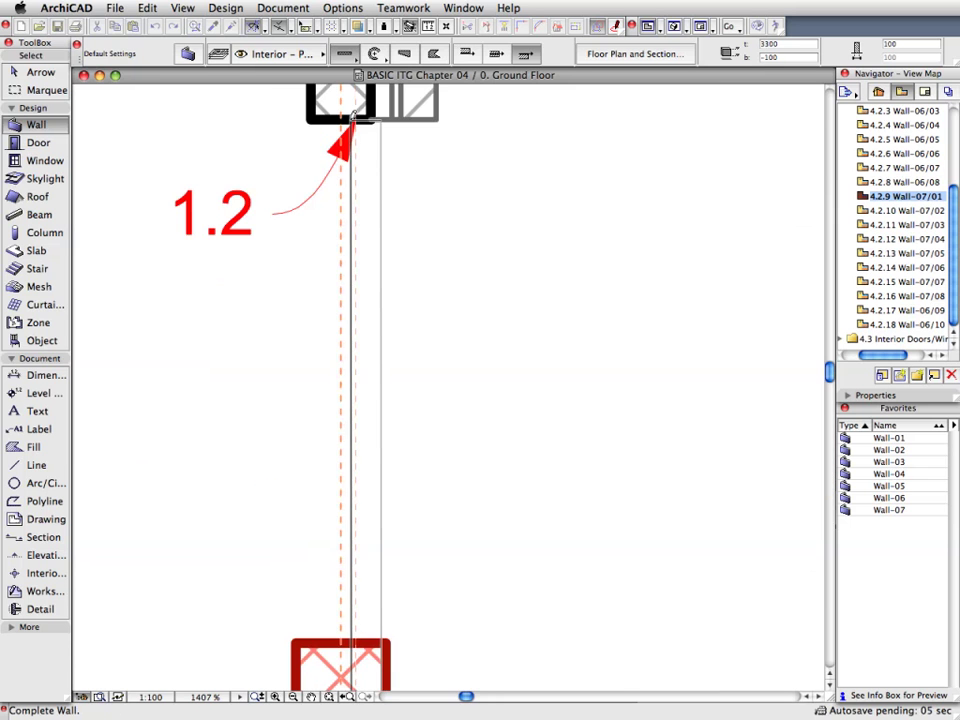
click(355, 120)
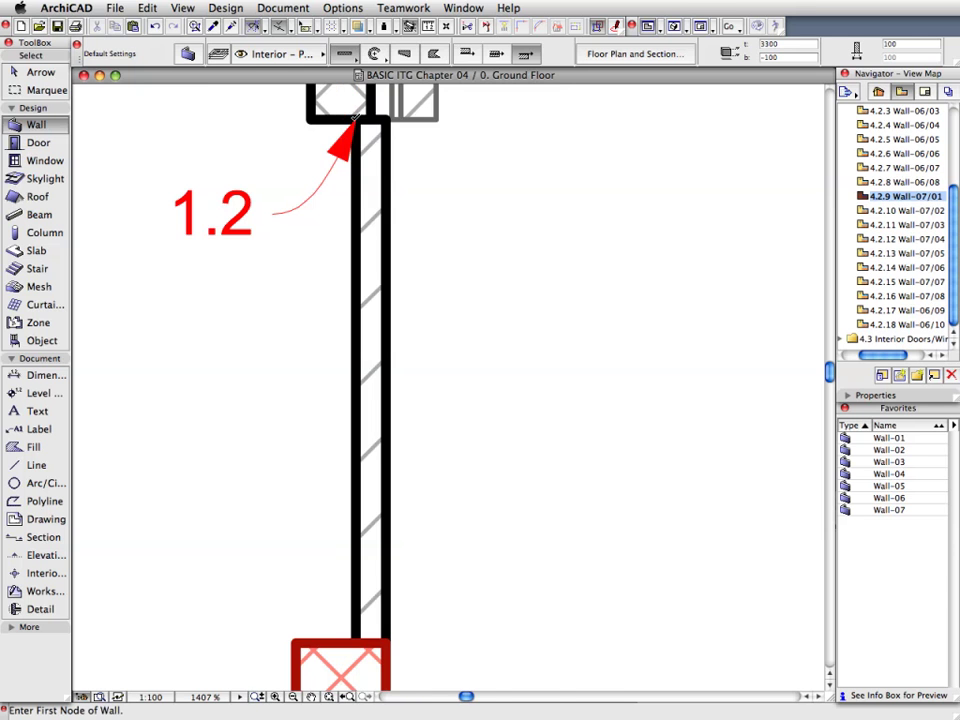
Draw walls 2.1–2.2, 3.1–3.2 and 4.1–4.2, then open the third-floor Wall-07/06 view.
scroll(170, 110, down, 11)
click(554, 556)
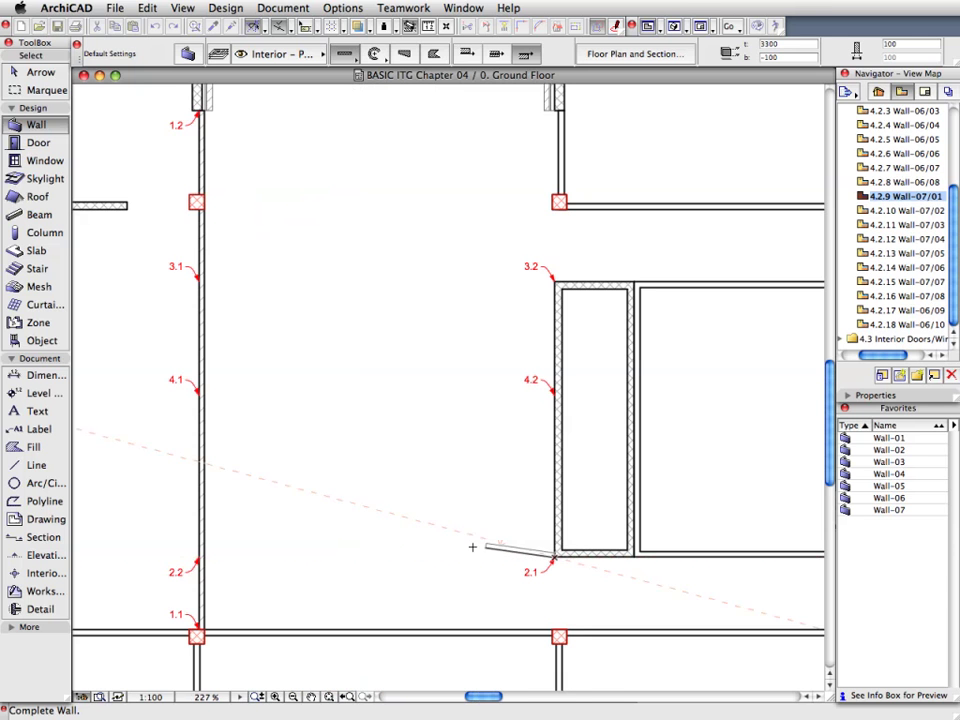
click(201, 555)
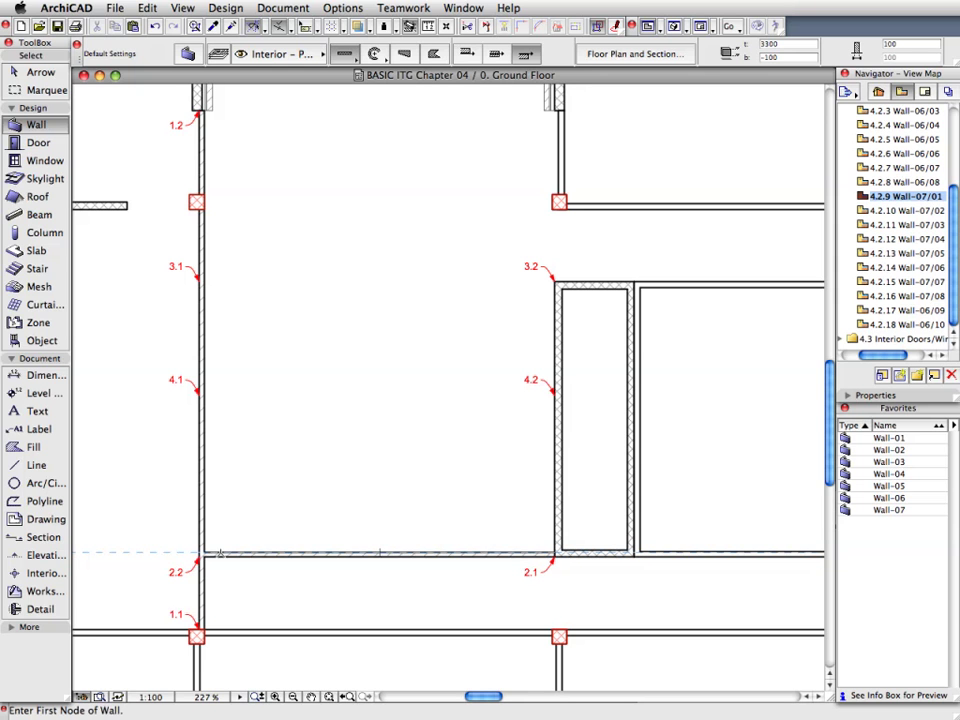
click(200, 283)
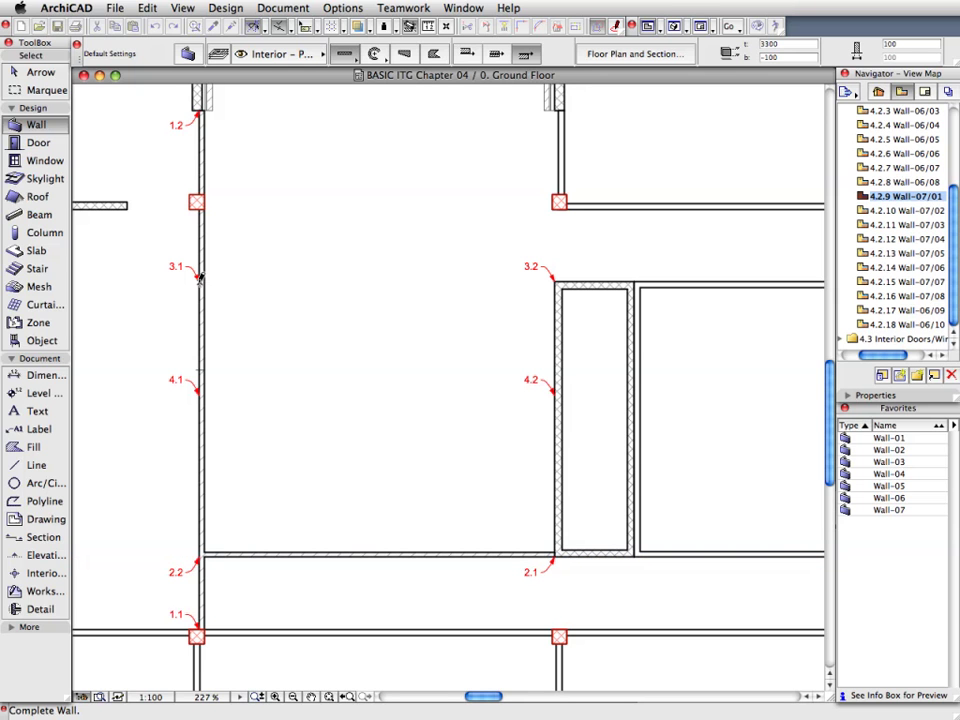
click(556, 282)
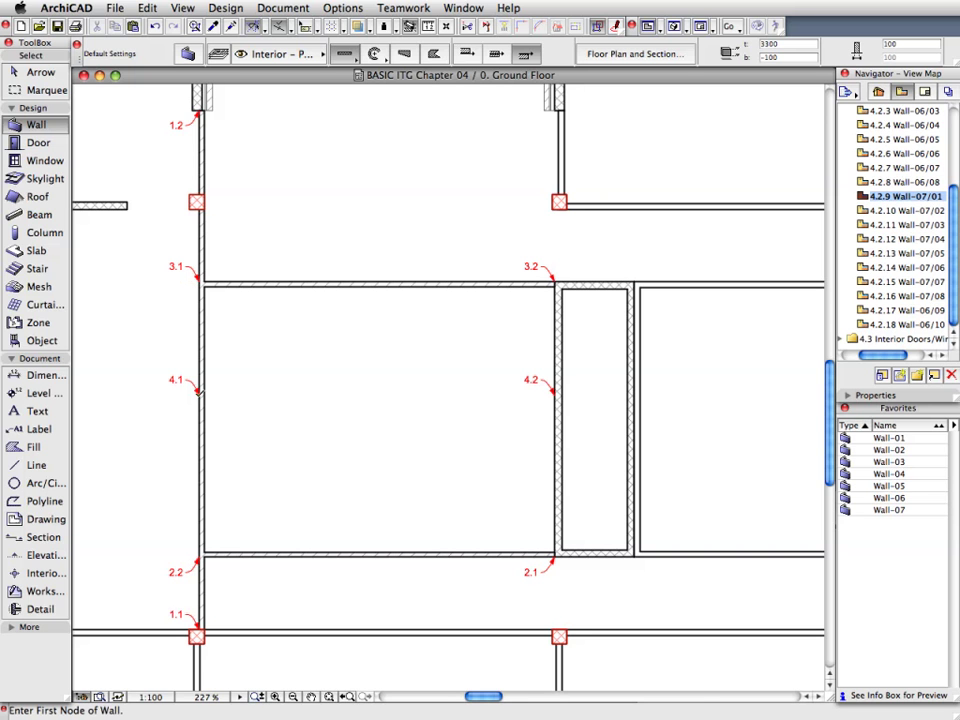
click(200, 396)
click(556, 396)
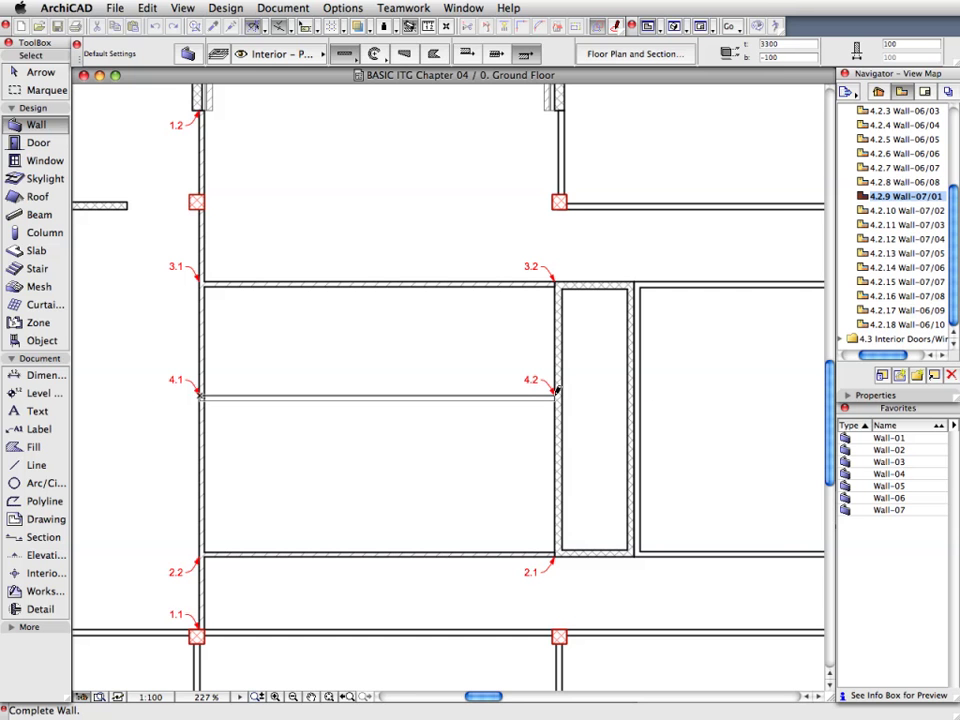
double_click(893, 268)
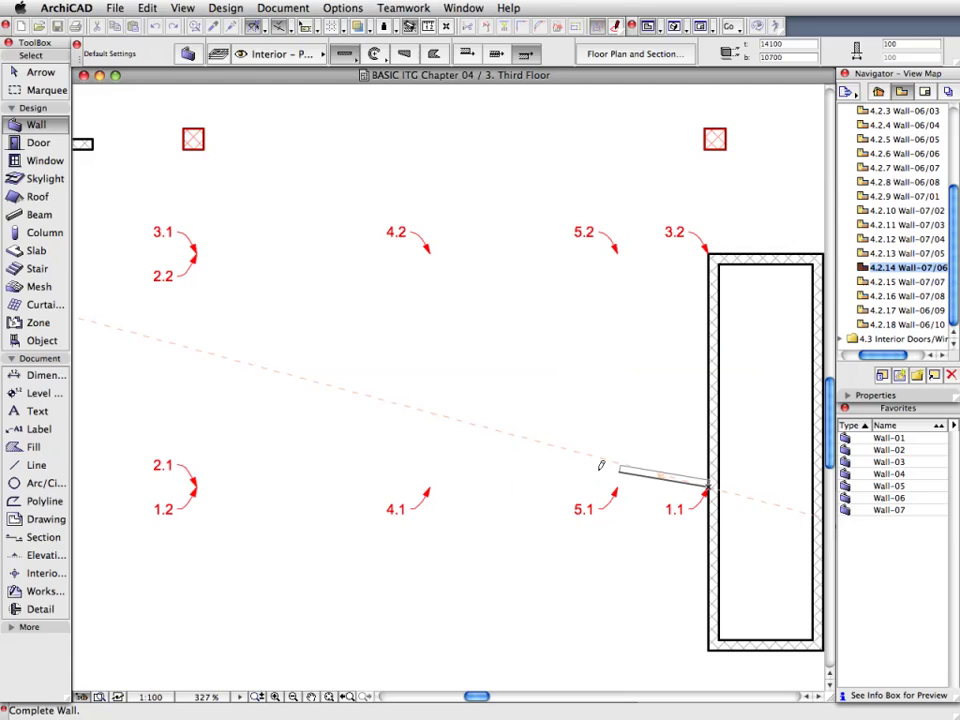
Enclose the room with walls to 1.2, up to 2.2, and across from 3.1 to 3.2.
click(197, 483)
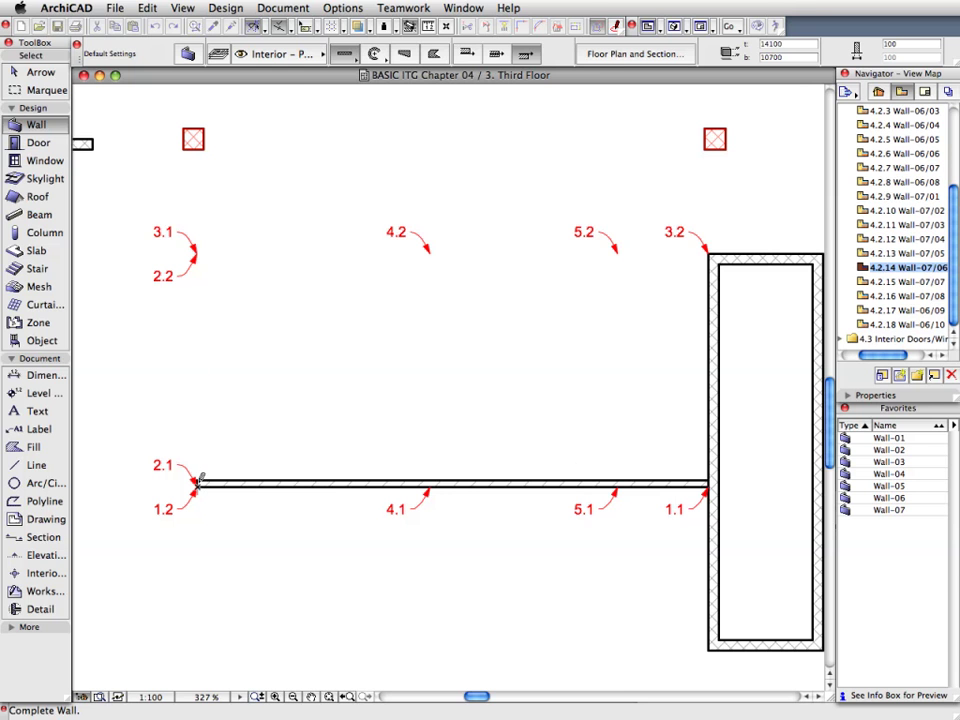
click(201, 251)
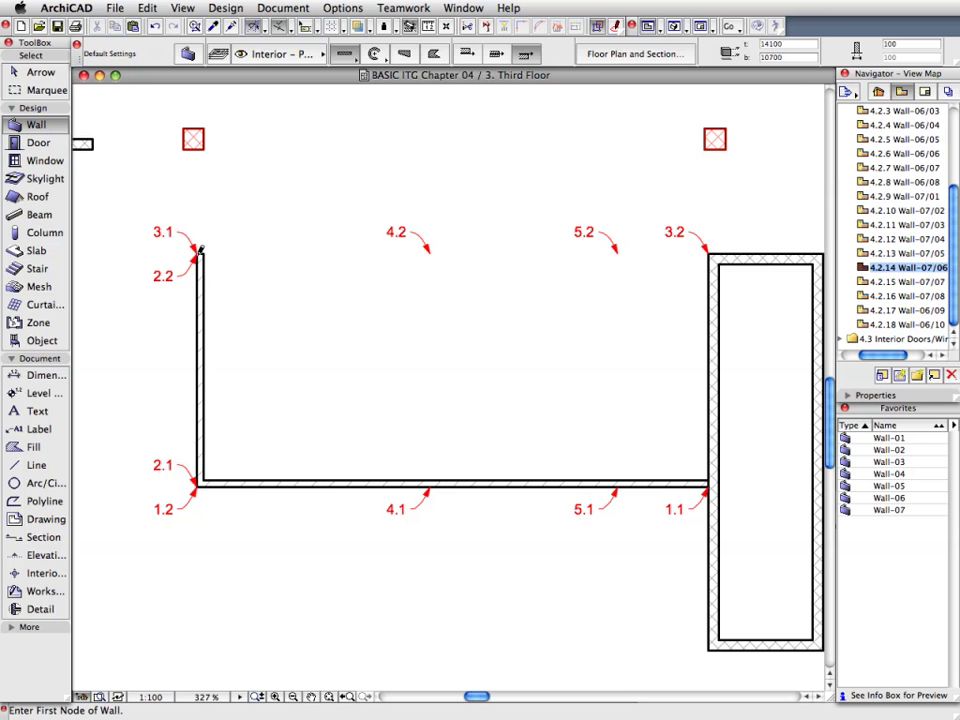
click(199, 252)
click(708, 253)
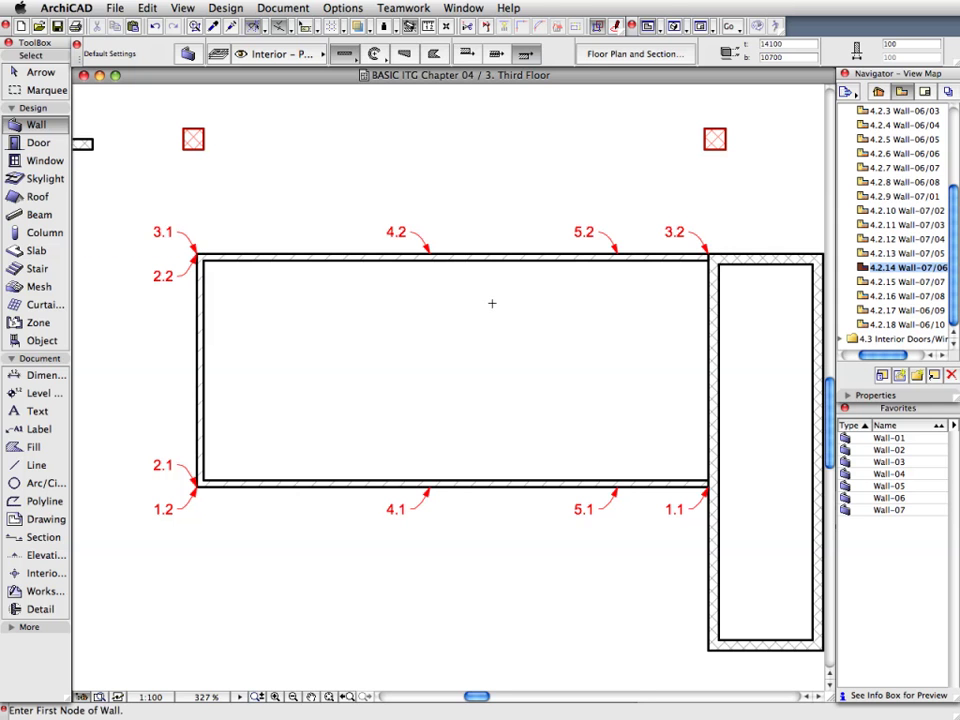
Add dividing partitions from 4.1 to 4.2 and from 5.1 to 5.2.
click(432, 487)
click(432, 254)
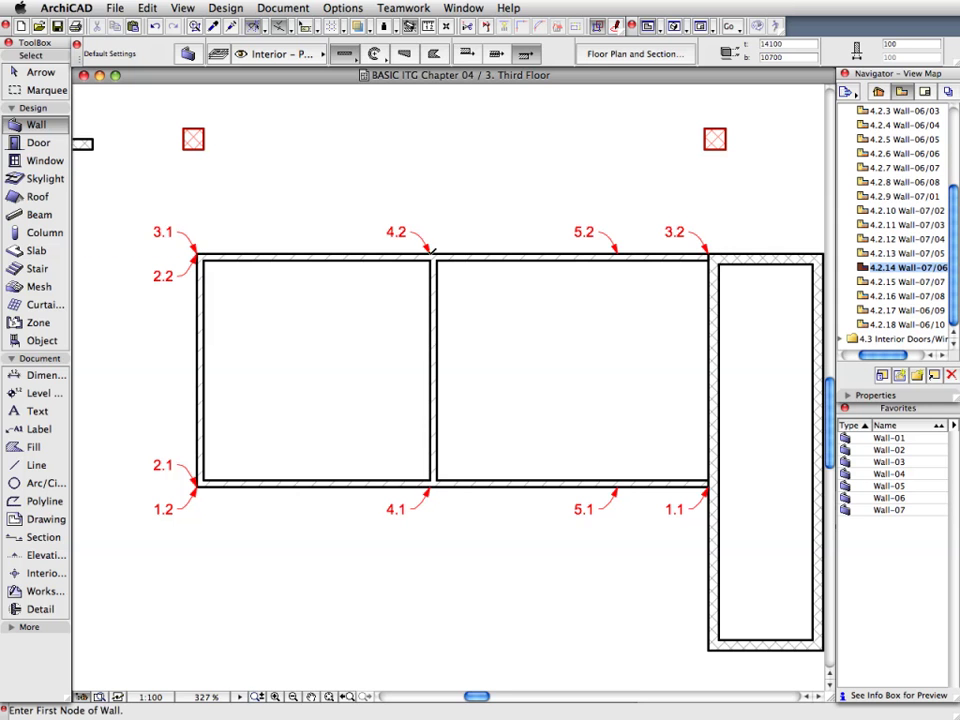
click(619, 487)
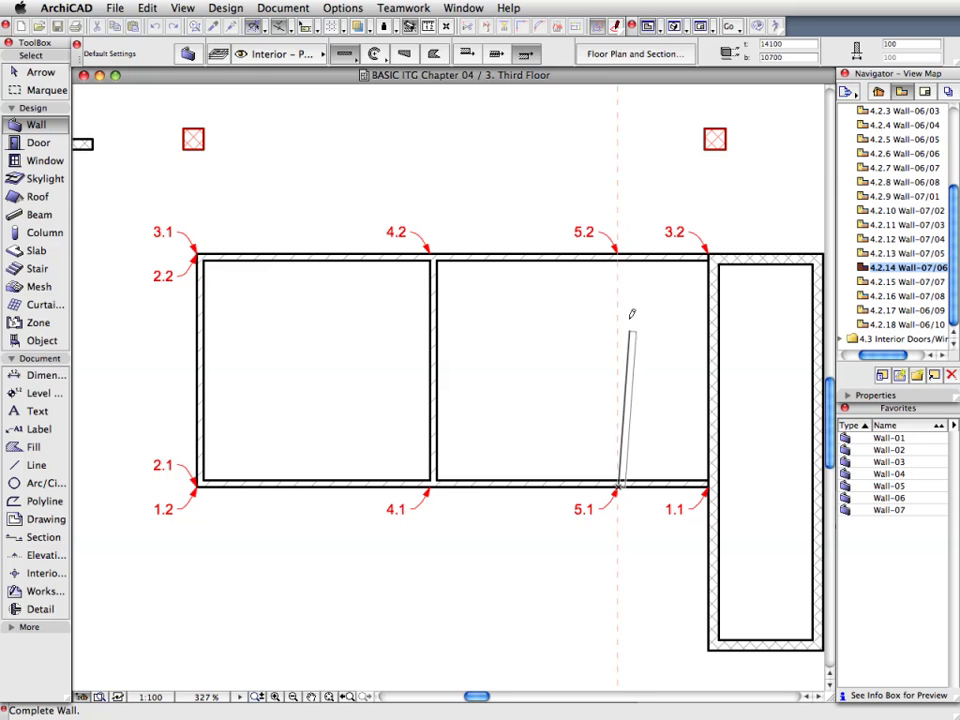
click(619, 254)
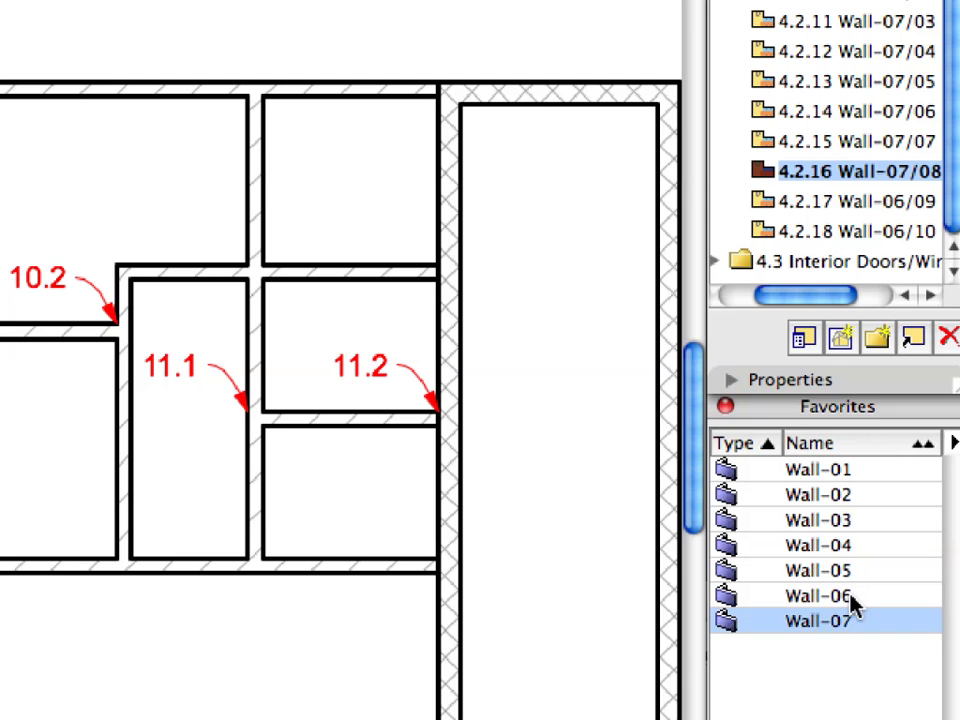
Load the Wall-06 favorite, open view 4.2.17 Wall-06/09, and draw the partition to label 1.2.
click(907, 498)
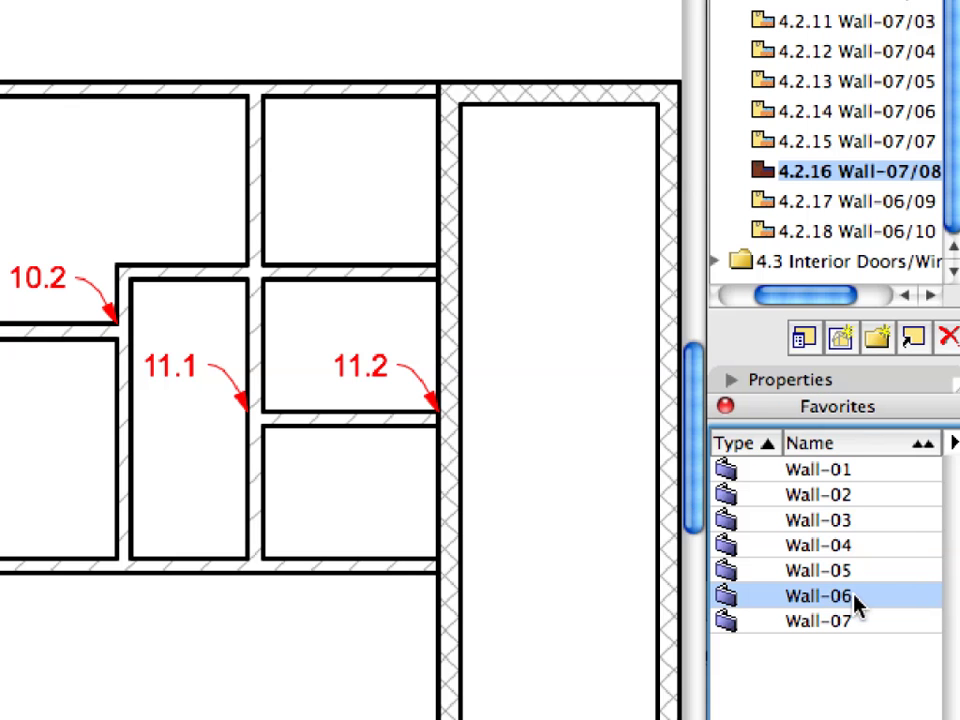
double_click(818, 203)
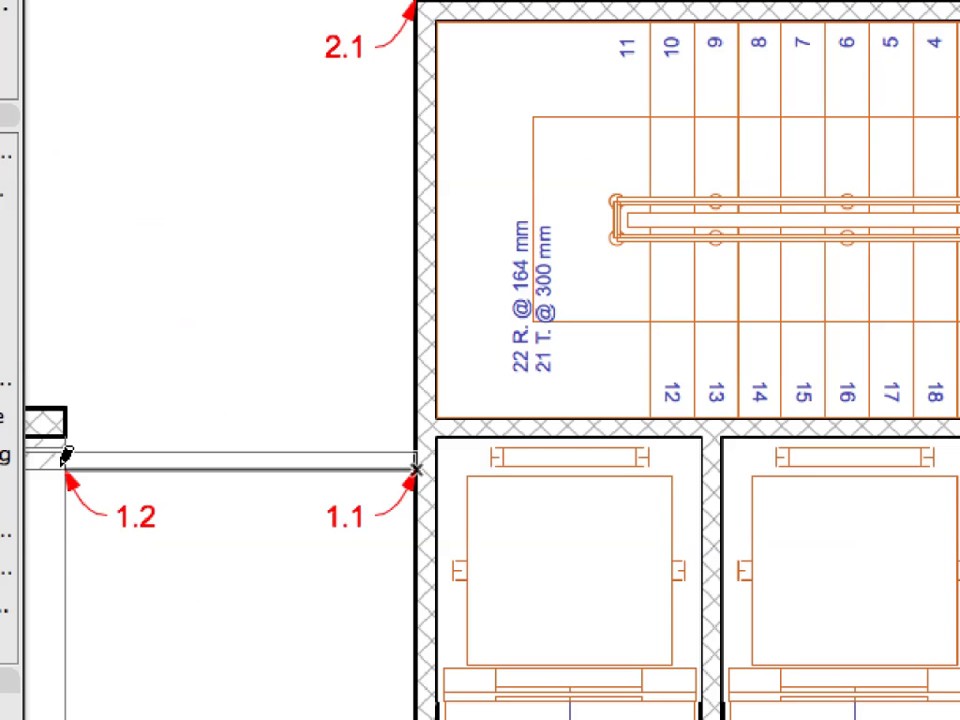
click(66, 465)
scroll(735, 349, up, 5)
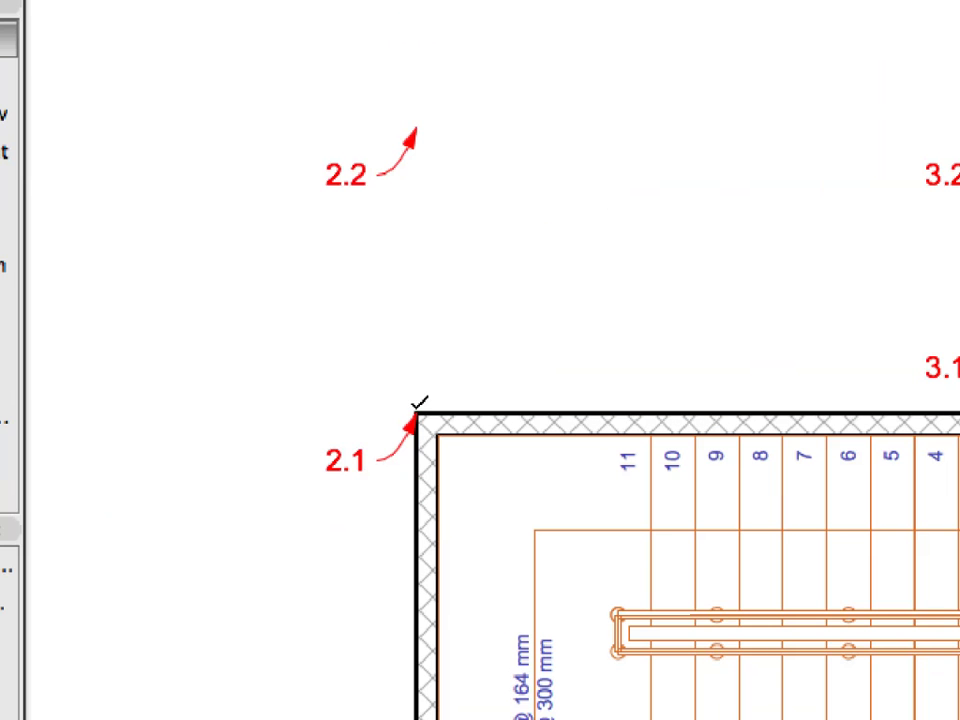